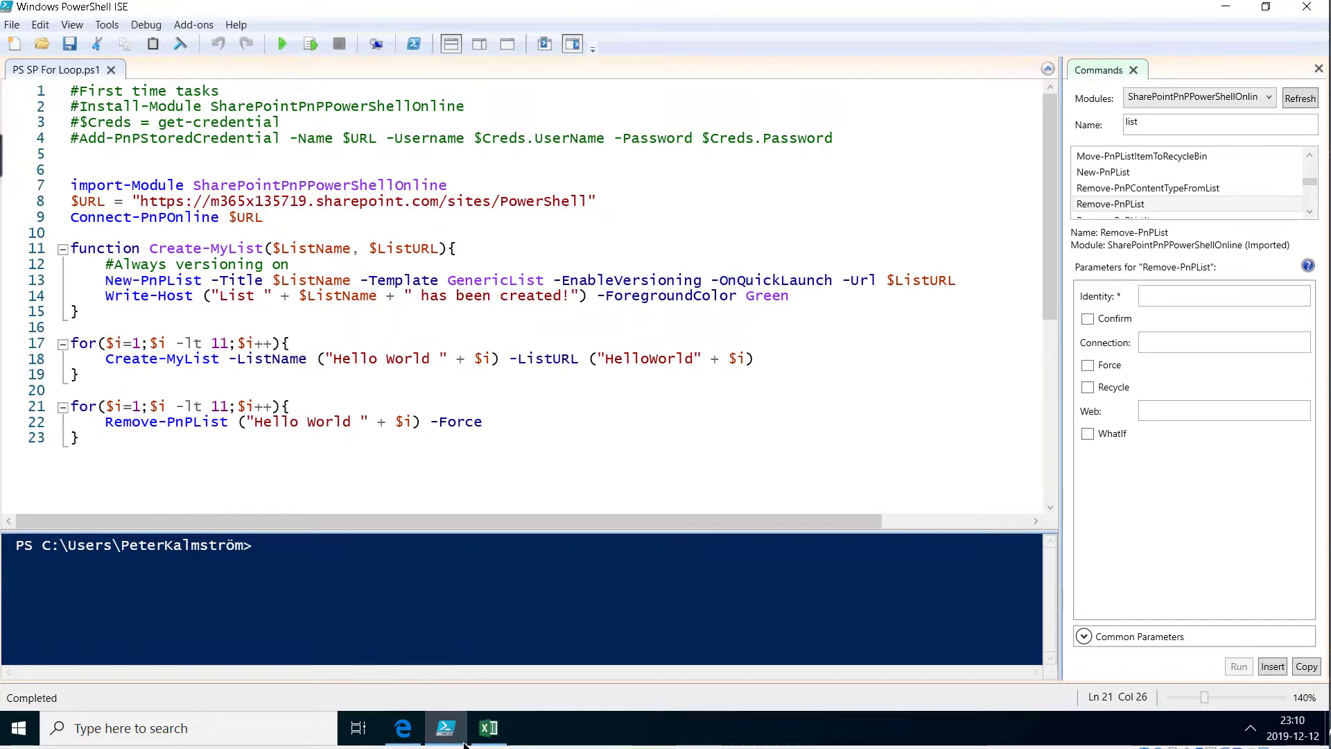
# Bring the Departments workbook forward and select cell B2 beside the HR row
pyautogui.click(490, 728)
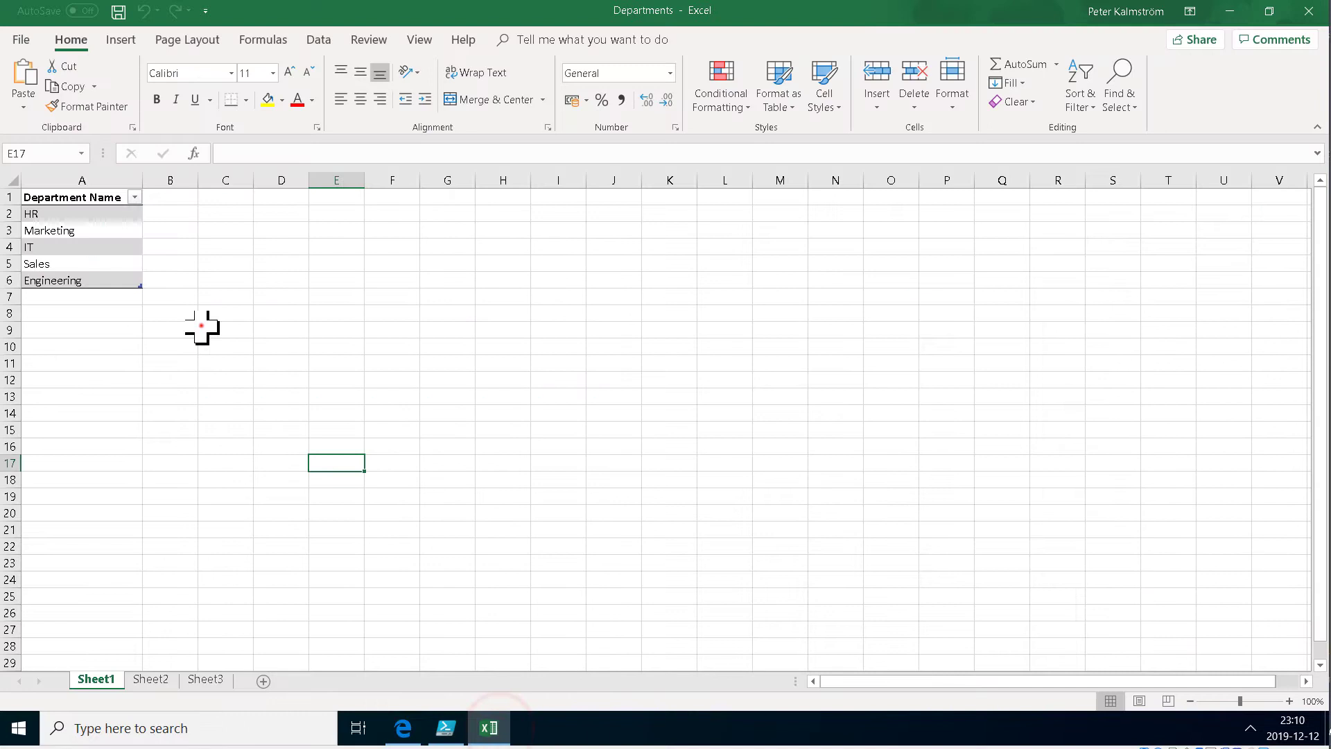
pyautogui.moveTo(201, 326); pyautogui.dragTo(200, 314)
pyautogui.click(168, 214)
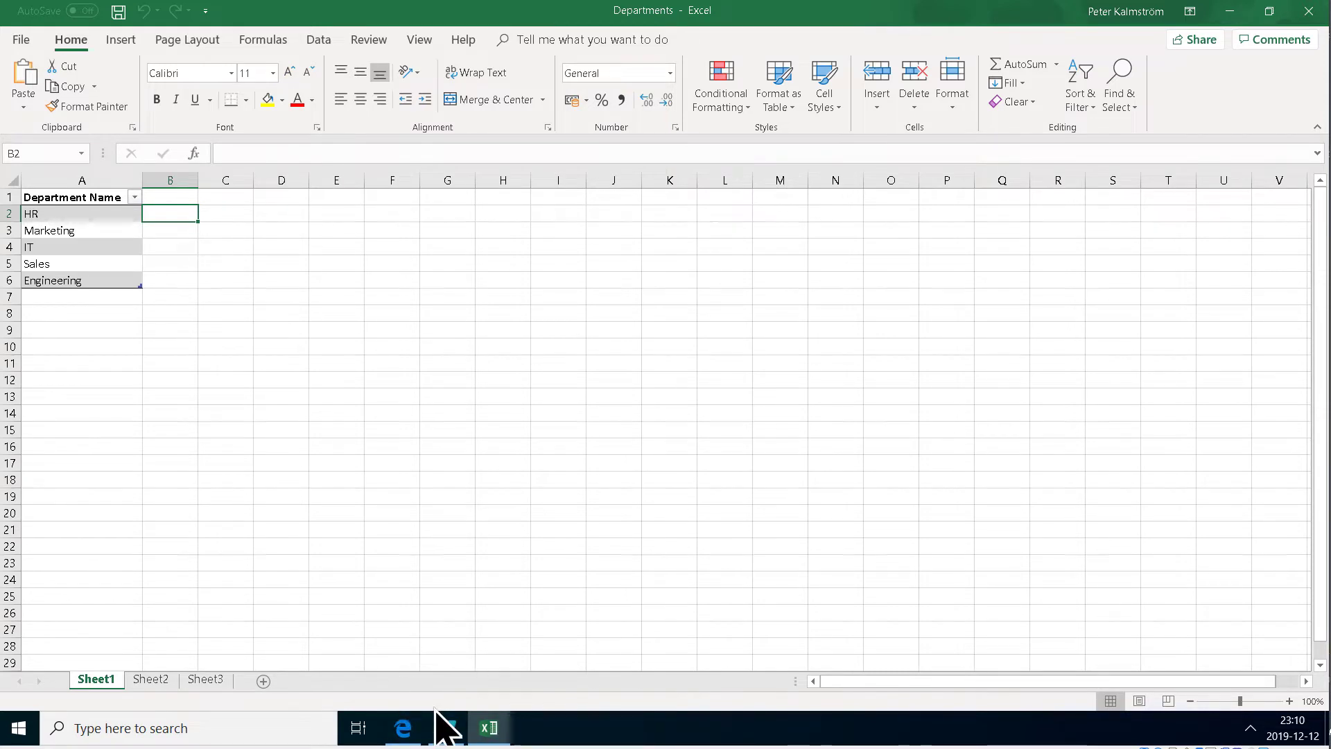
pyautogui.click(448, 728)
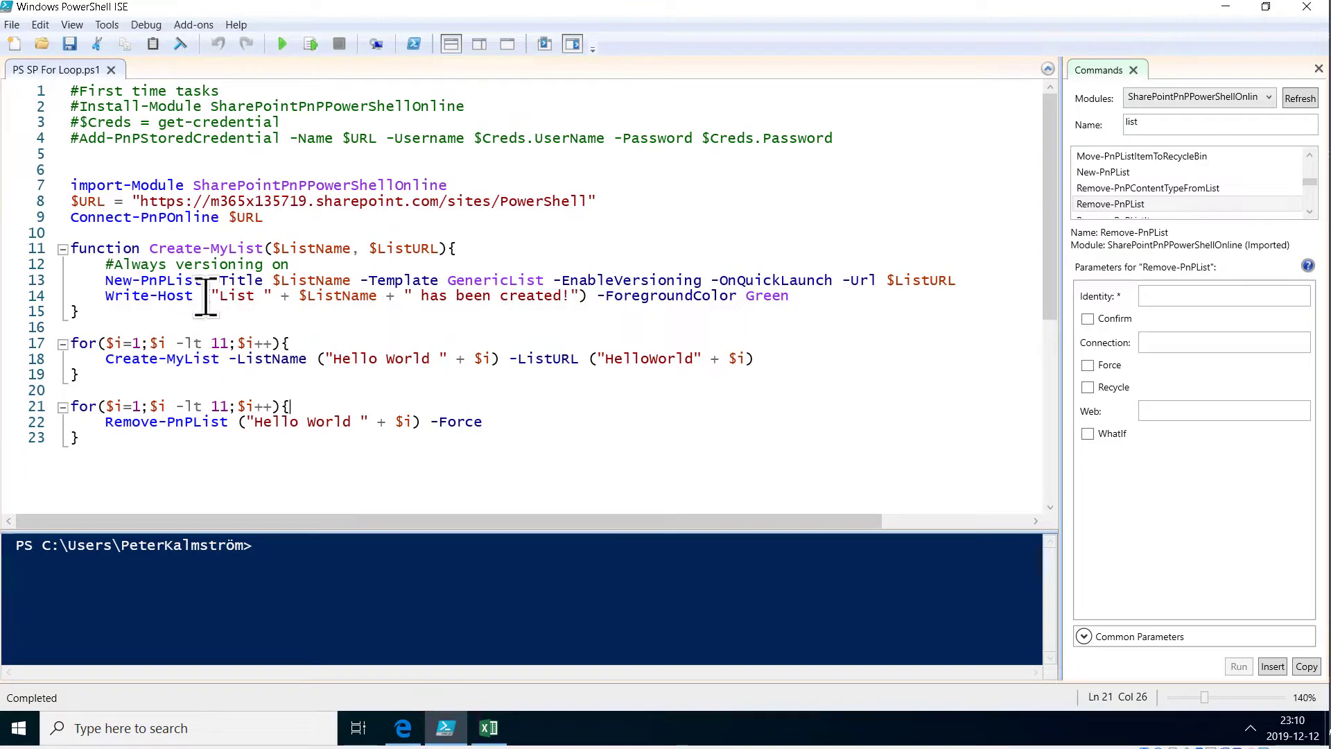
pyautogui.moveTo(158, 312); pyautogui.dragTo(24, 249)
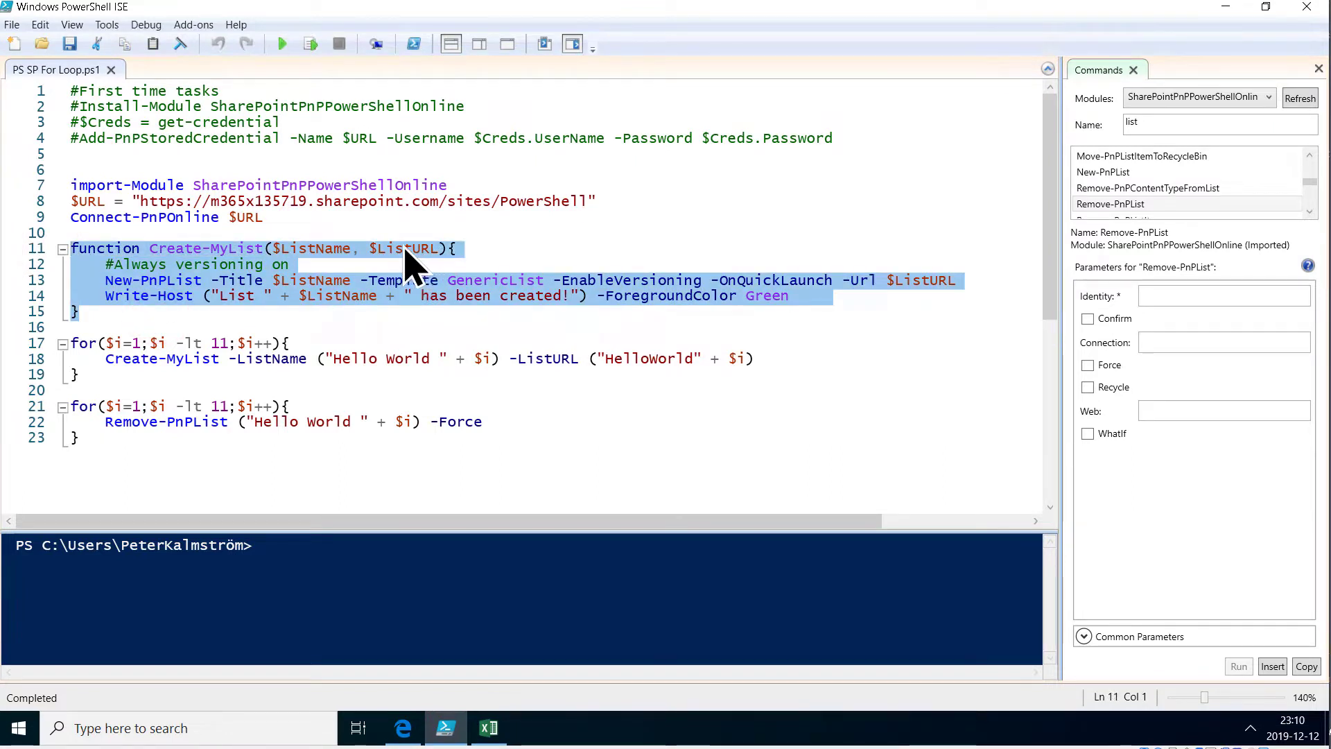
pyautogui.click(300, 296)
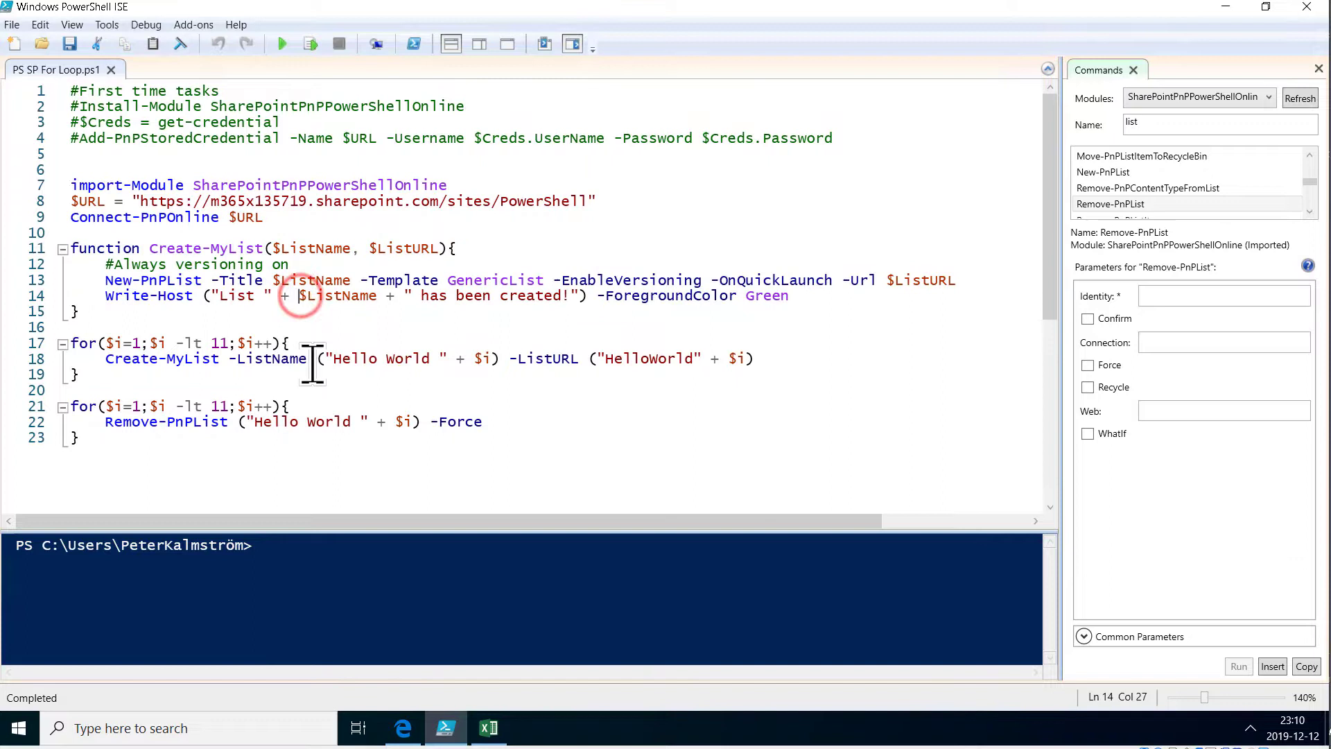
pyautogui.click(750, 362)
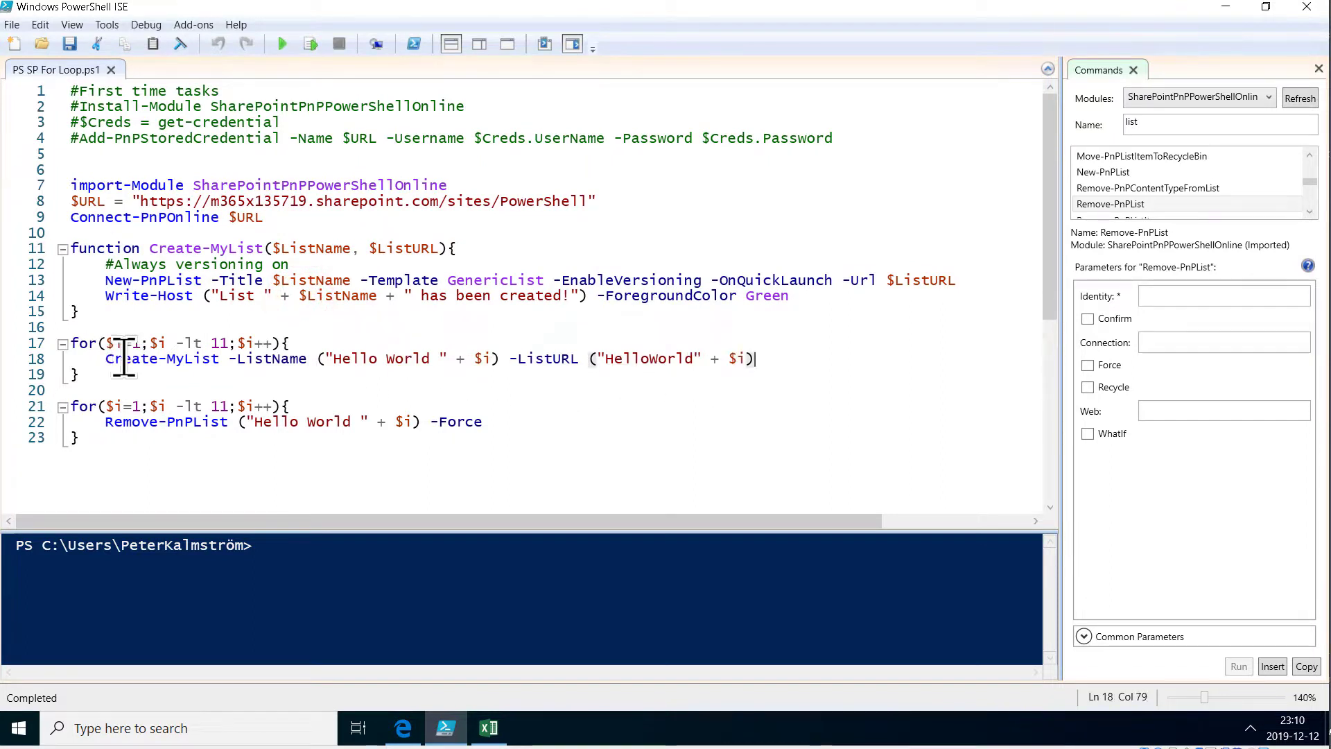
pyautogui.moveTo(102, 358); pyautogui.dragTo(767, 358)
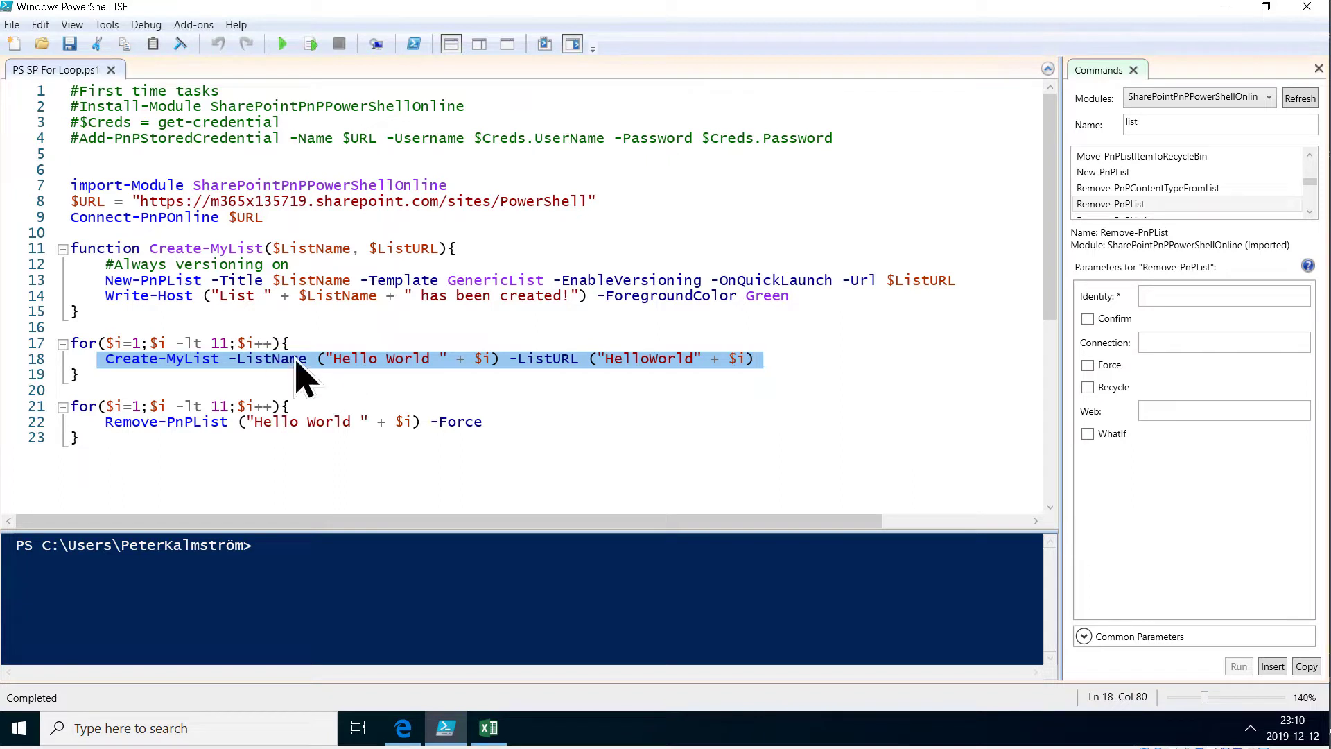
pyautogui.click(277, 342)
pyautogui.moveTo(310, 361); pyautogui.dragTo(106, 364)
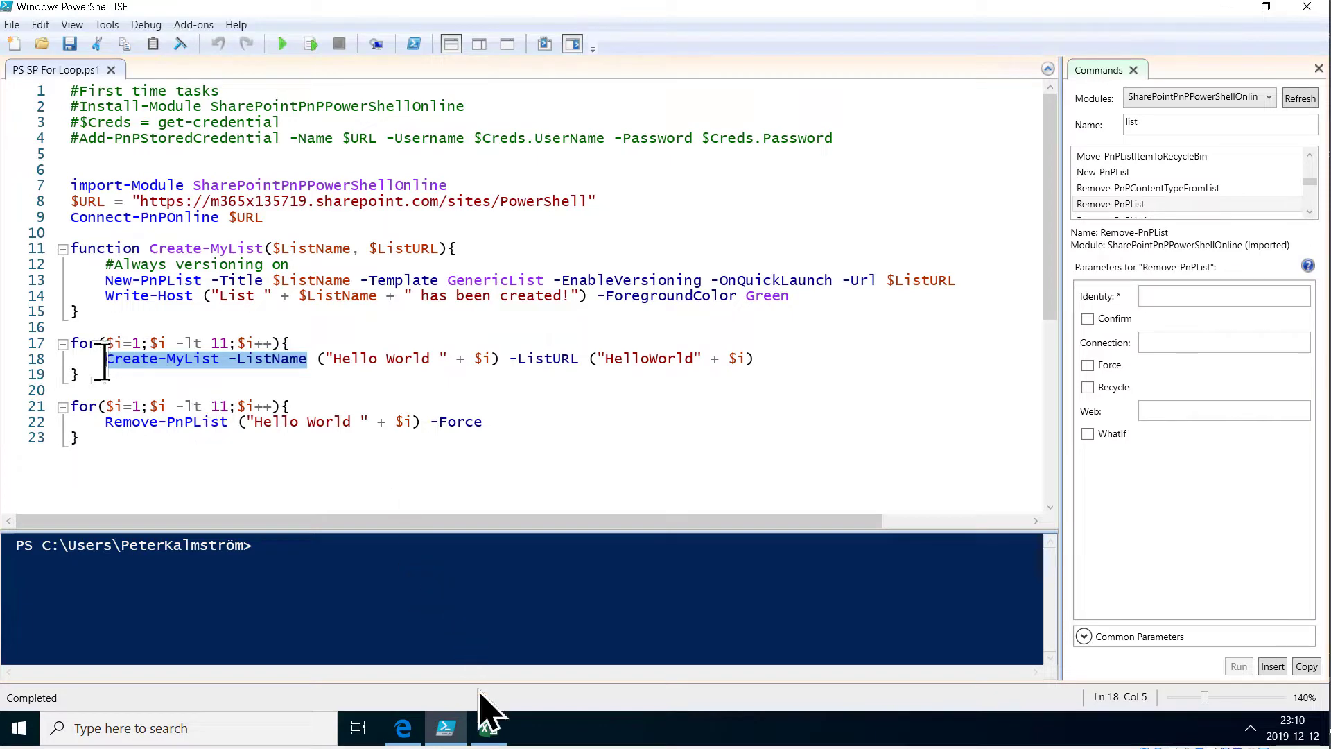
pyautogui.click(489, 728)
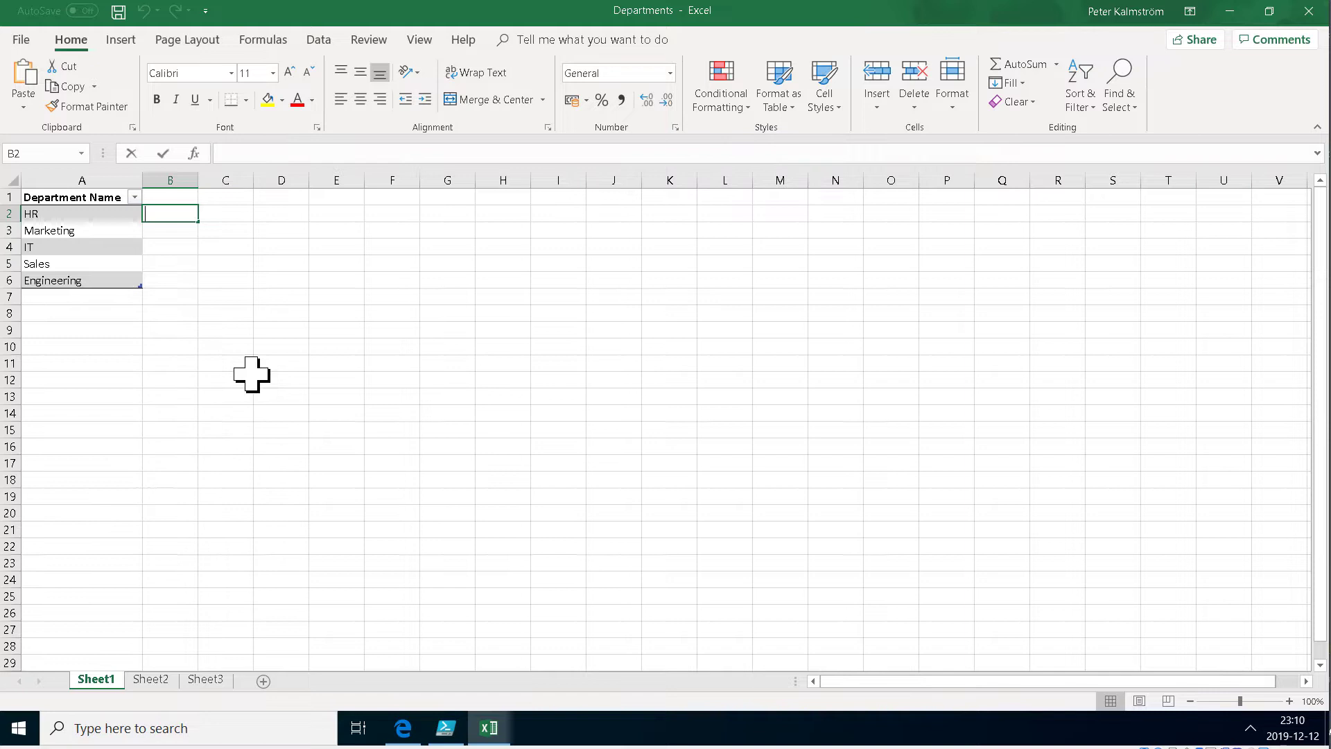
# Enter a B2 formula joining 'Create-MyList -ListName' and '-ListURL' with each row's Department Name
pyautogui.write('="')
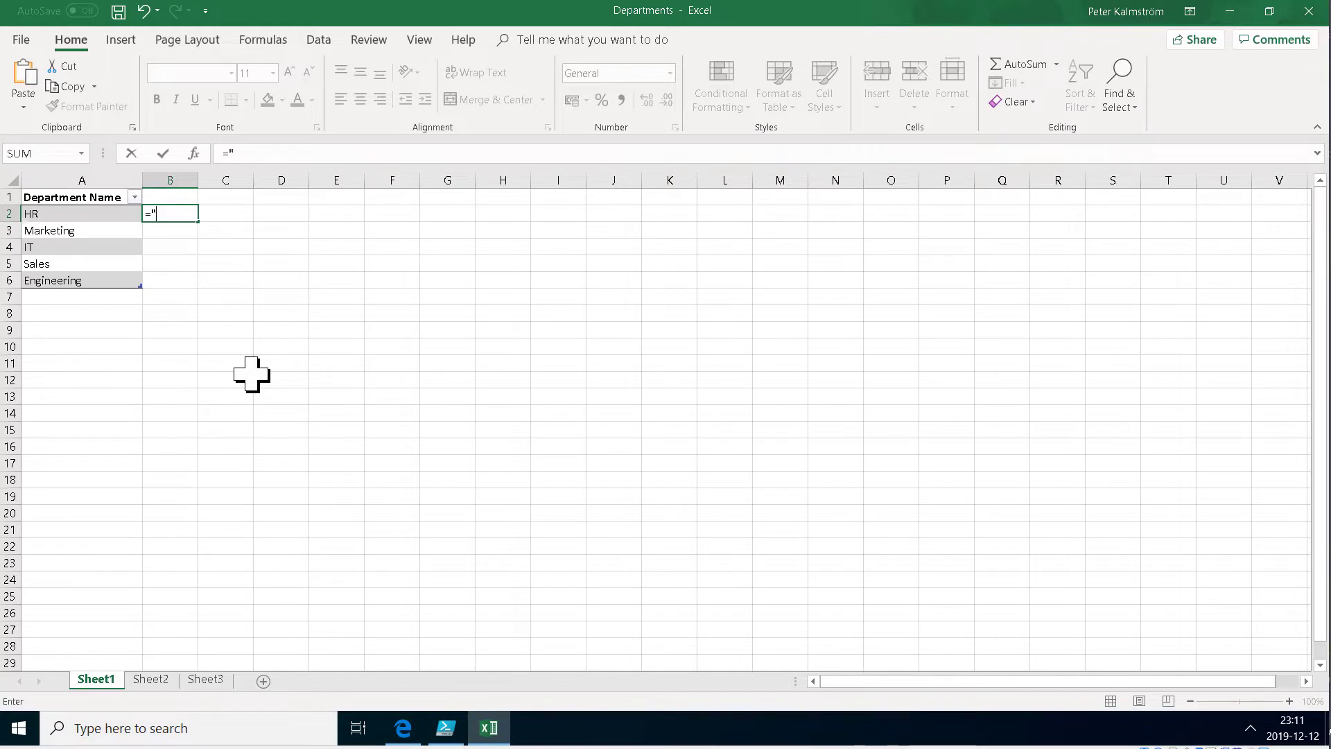
pyautogui.write('Create-MyList -ListName " &')
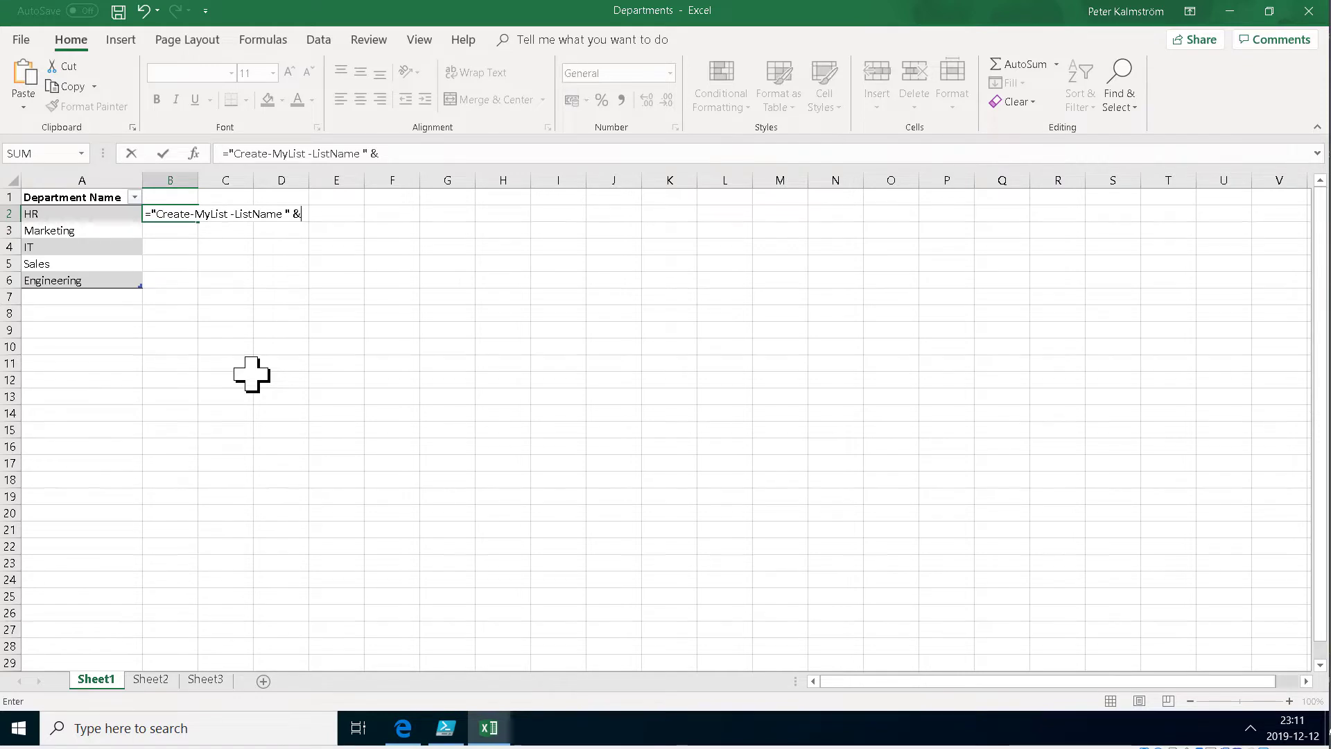
pyautogui.press('Left')
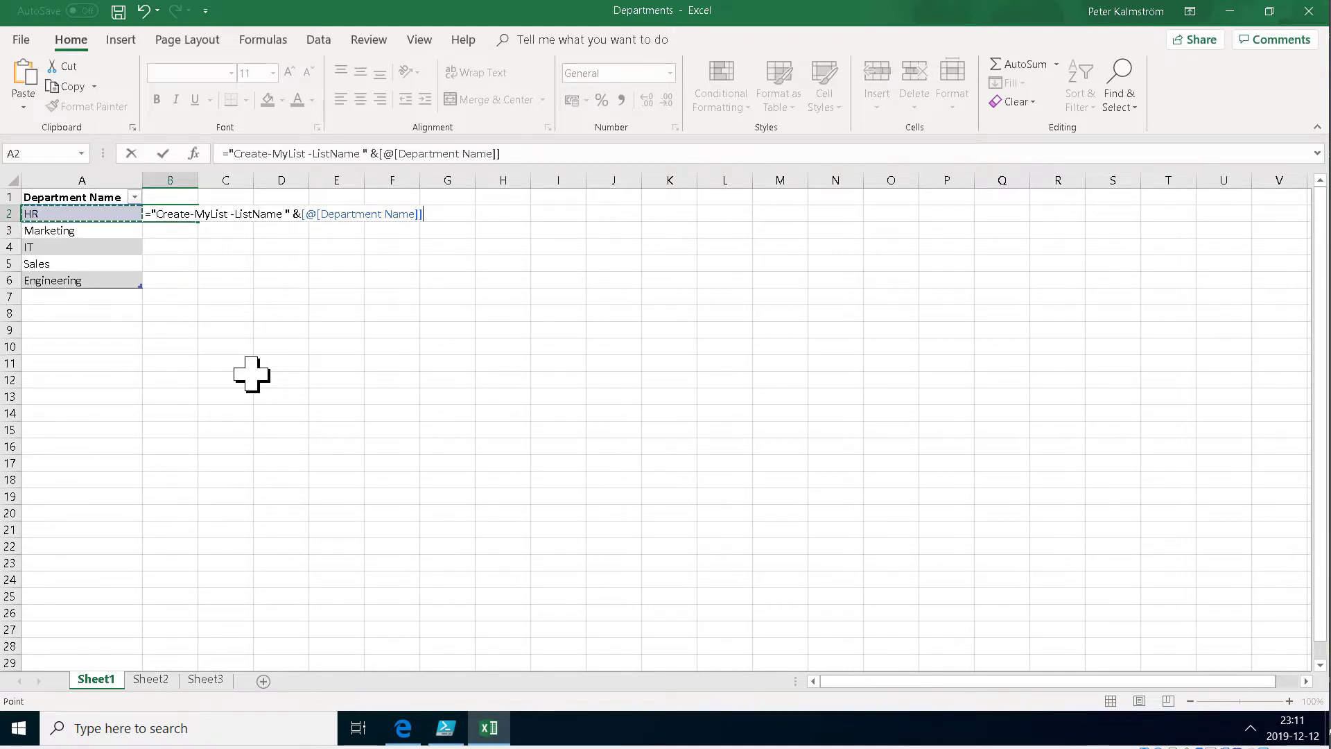
pyautogui.write('& " -ListURL " &')
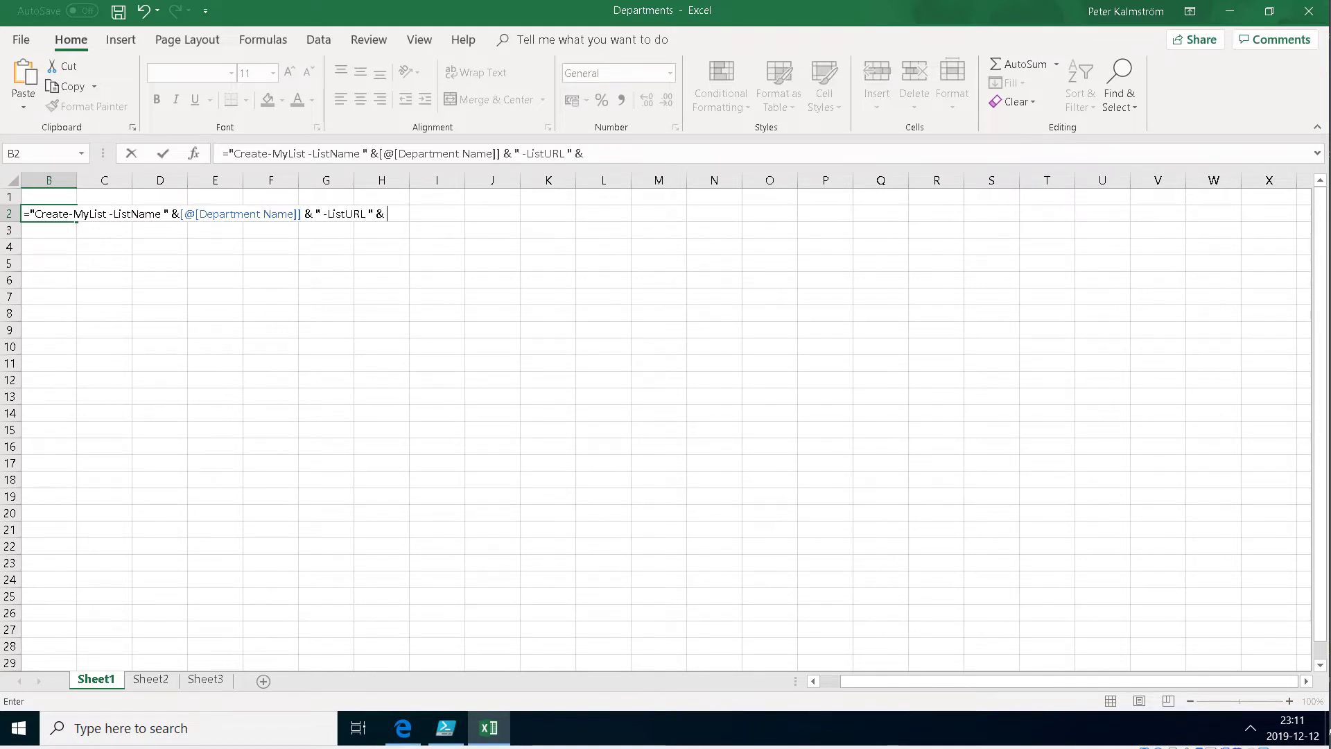
pyautogui.moveTo(849, 685); pyautogui.dragTo(815, 689)
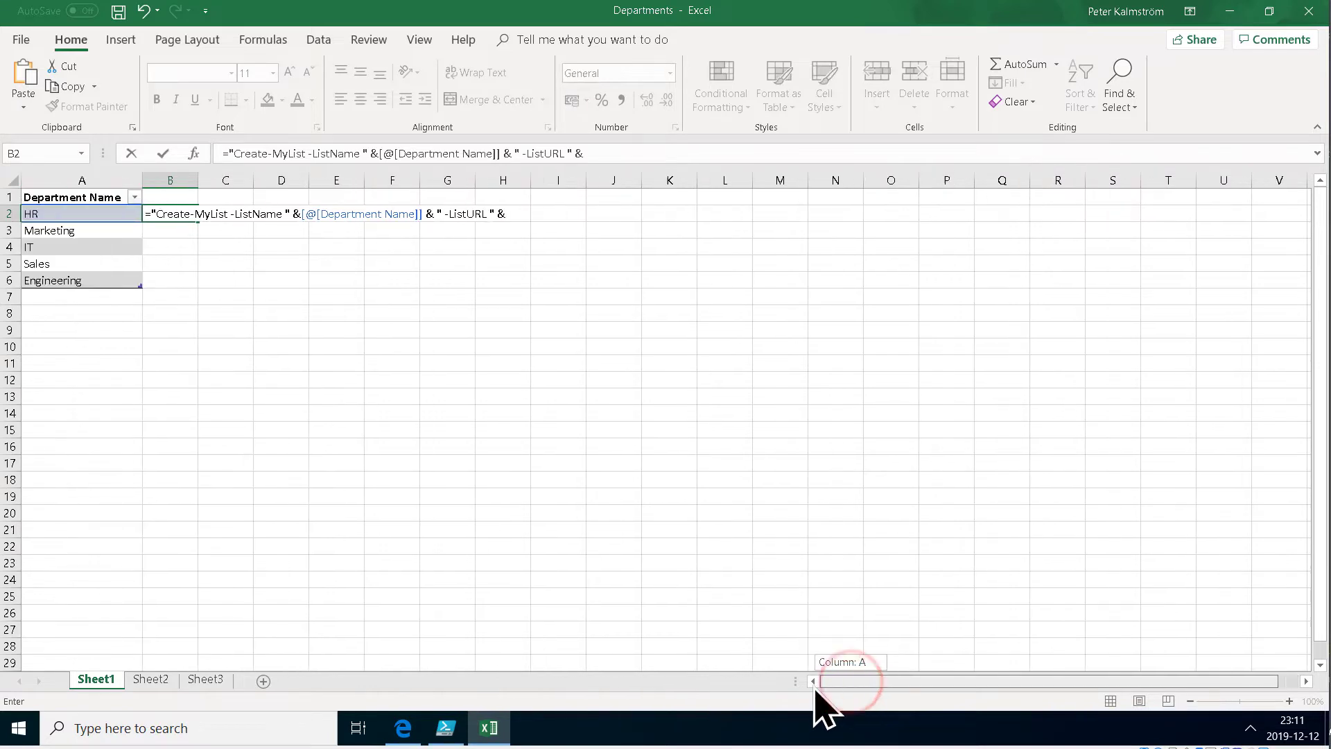
pyautogui.click(45, 215)
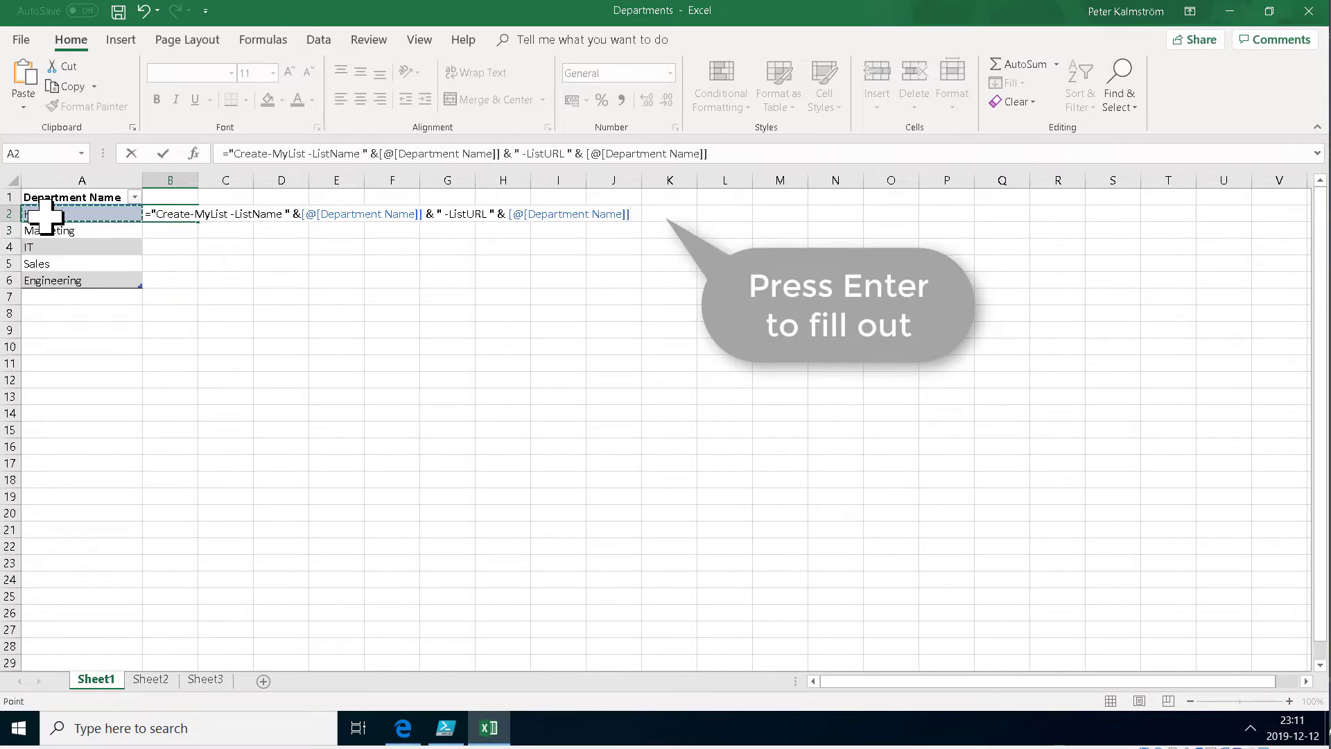
pyautogui.press('Return')
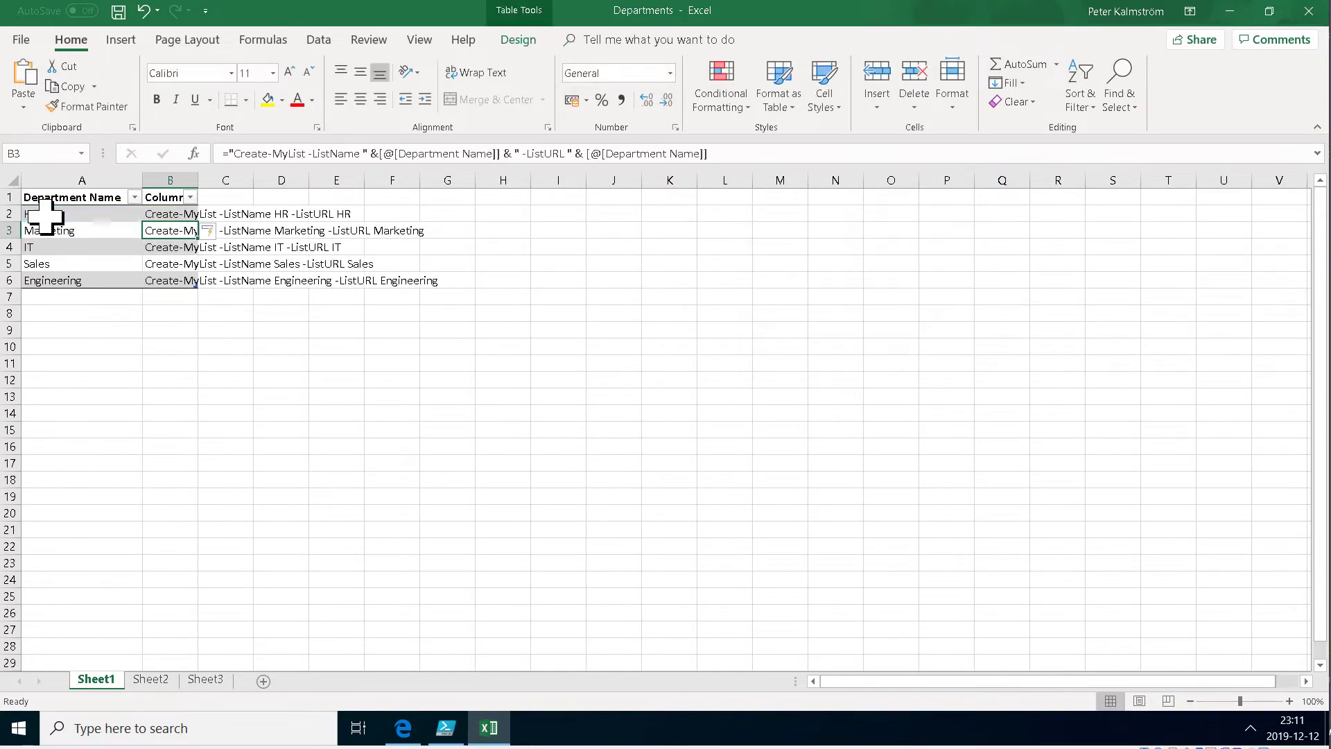
# Auto-fit column B and select the five generated commands in B2:B6
pyautogui.click(438, 410)
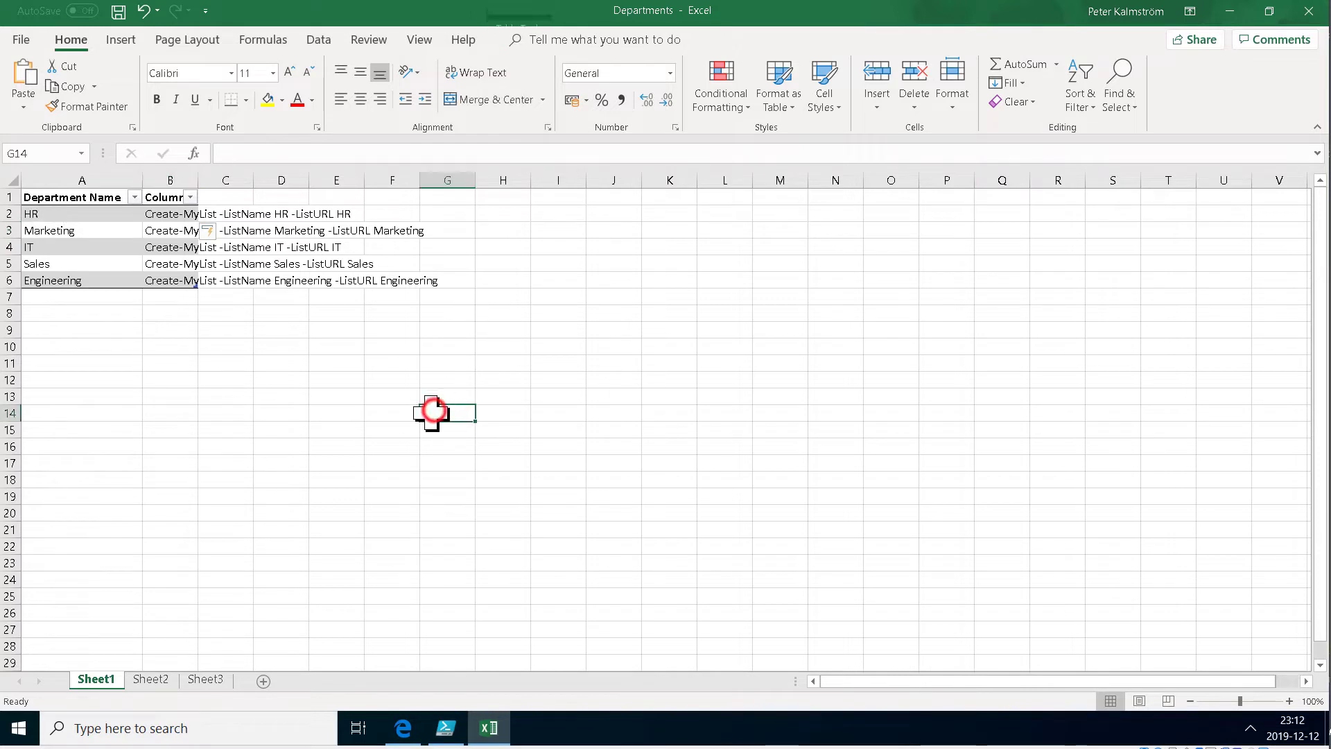
pyautogui.doubleClick(199, 180)
pyautogui.click(340, 347)
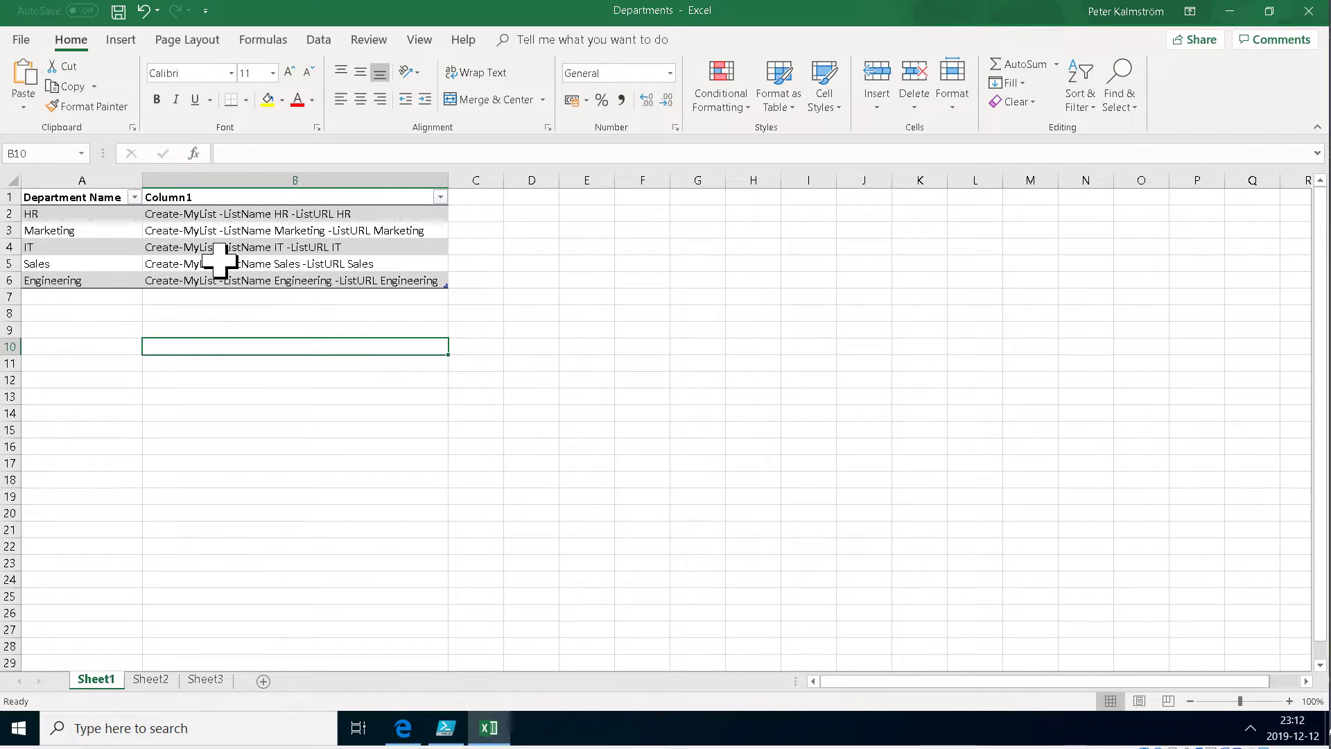
pyautogui.moveTo(251, 212); pyautogui.dragTo(256, 277)
pyautogui.hotkey('ctrl', 'c')
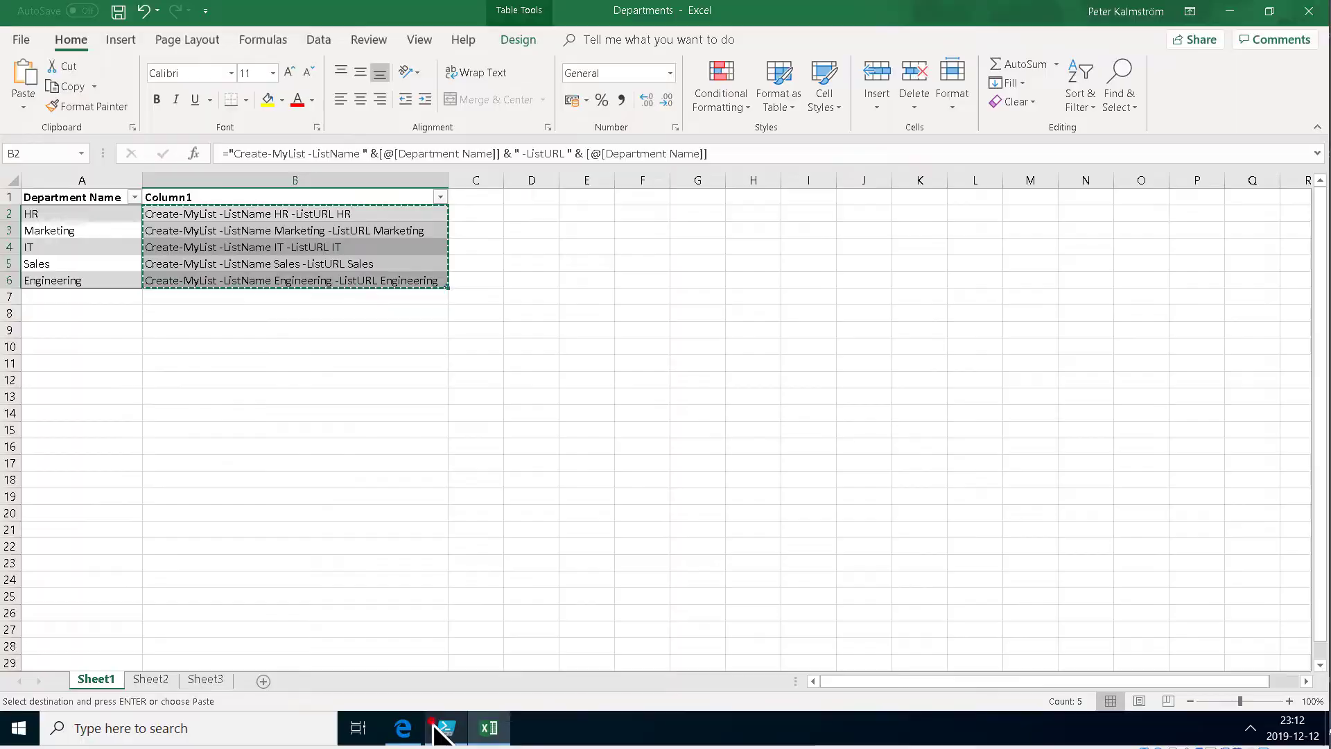
pyautogui.click(444, 726)
# Paste the five Create-MyList commands below the script and run only those lines to create the lists
pyautogui.click(126, 461)
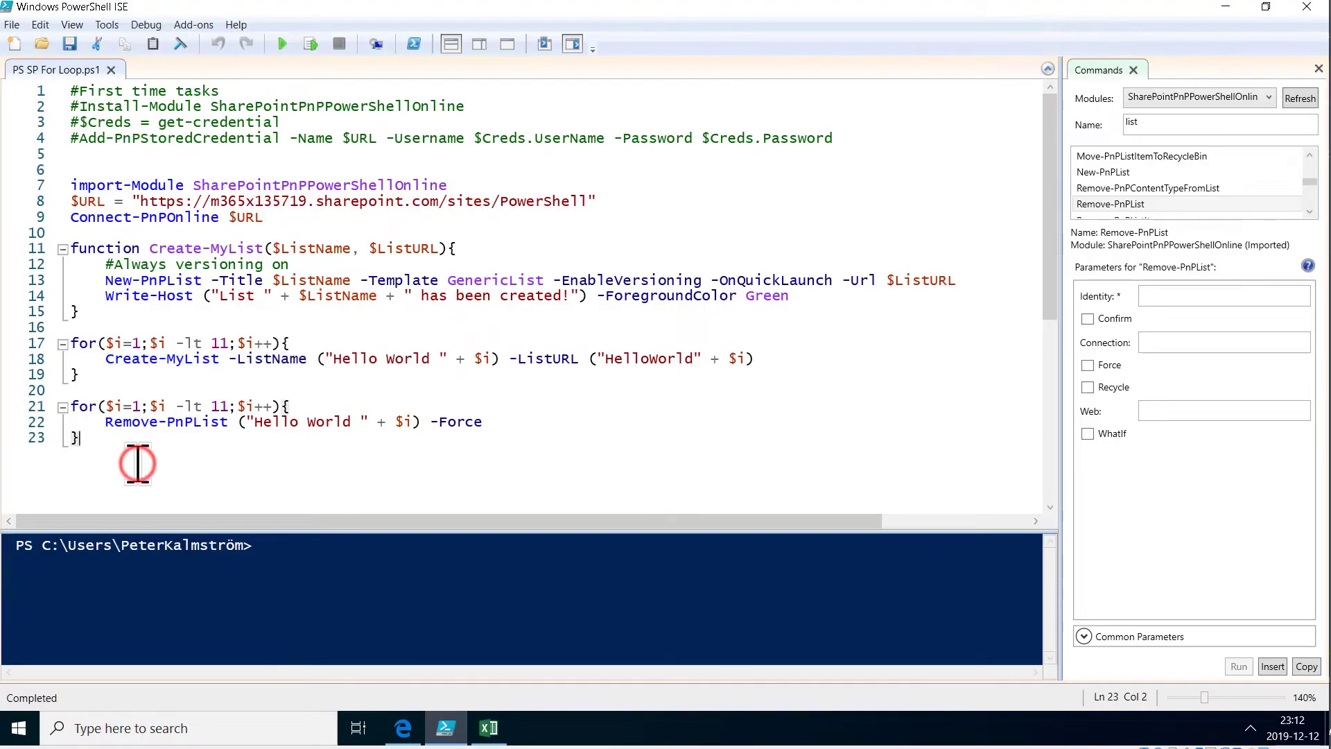
pyautogui.press('Return')
pyautogui.press('Return')
pyautogui.hotkey('ctrl', 'v')
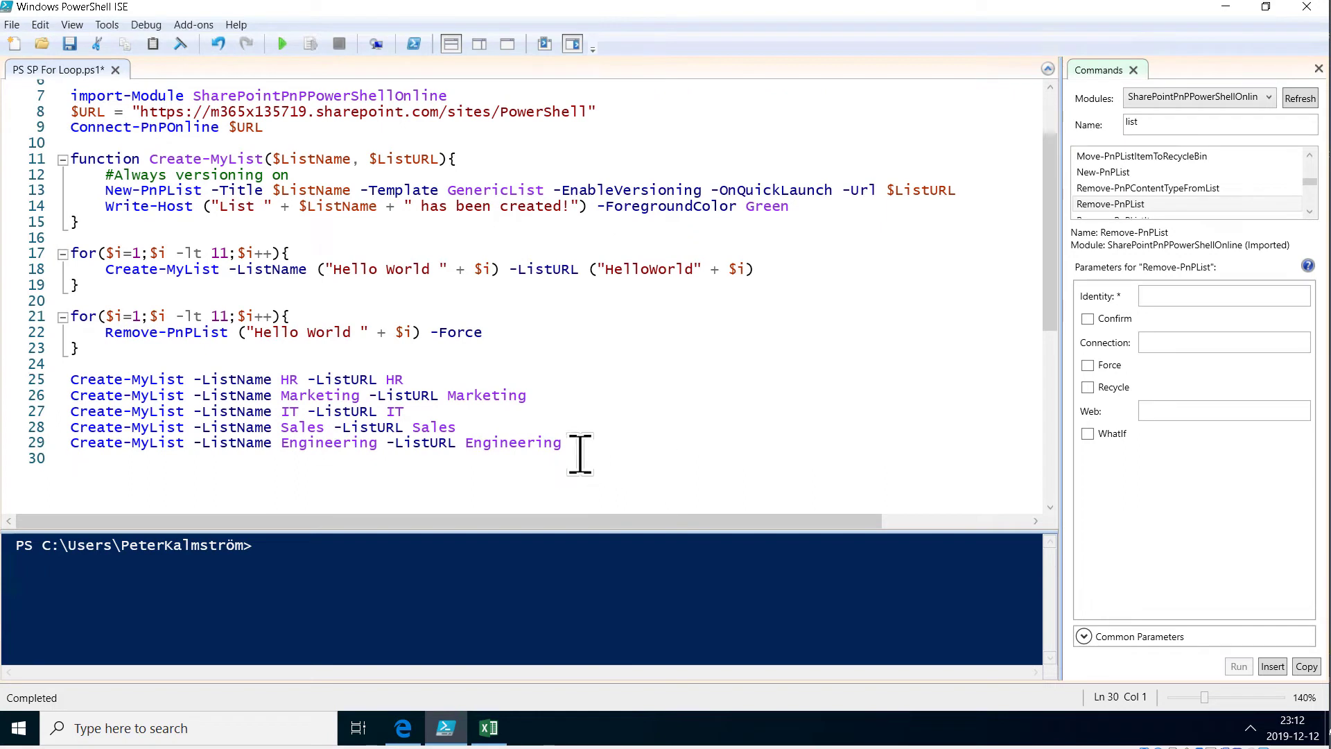
pyautogui.moveTo(585, 449); pyautogui.dragTo(70, 380)
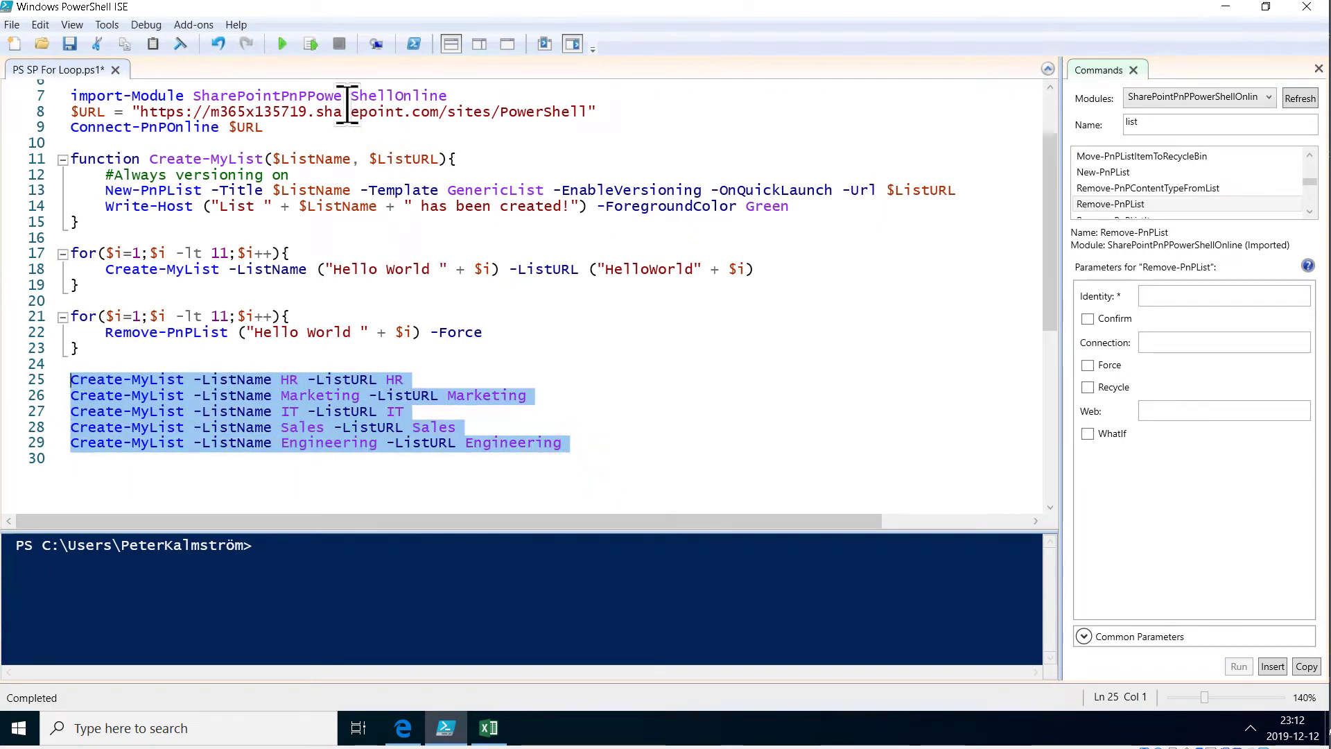
pyautogui.click(320, 49)
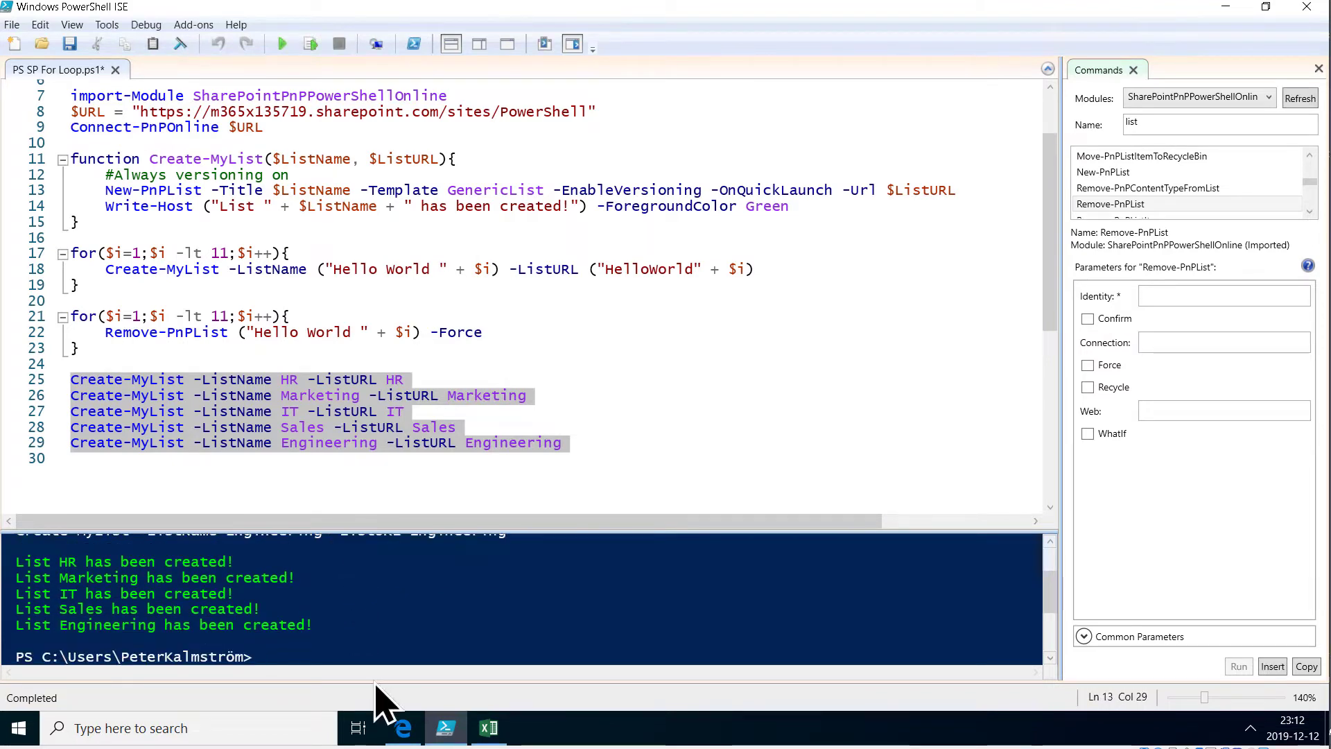
pyautogui.click(403, 727)
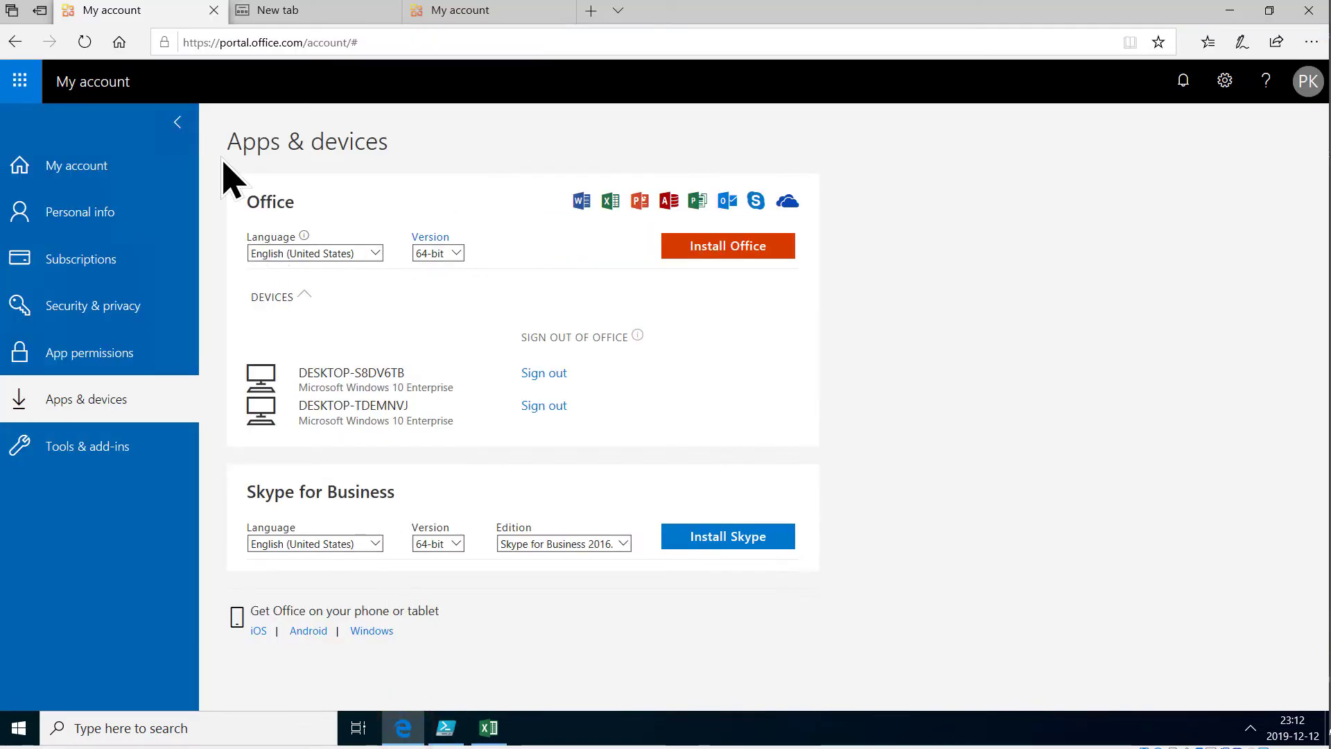
# Go back to the PowerShell site home page showing the new department lists, then return to Excel
pyautogui.rightClick(25, 41)
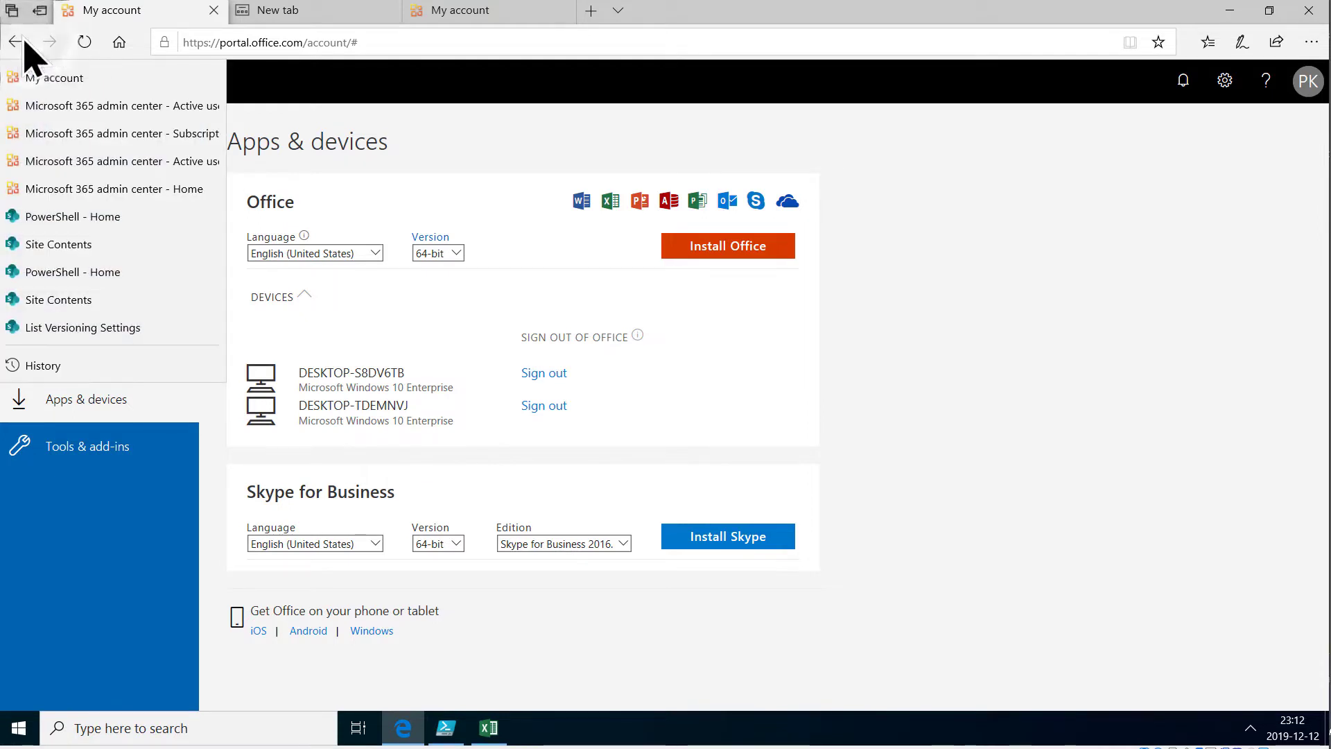
pyautogui.click(103, 216)
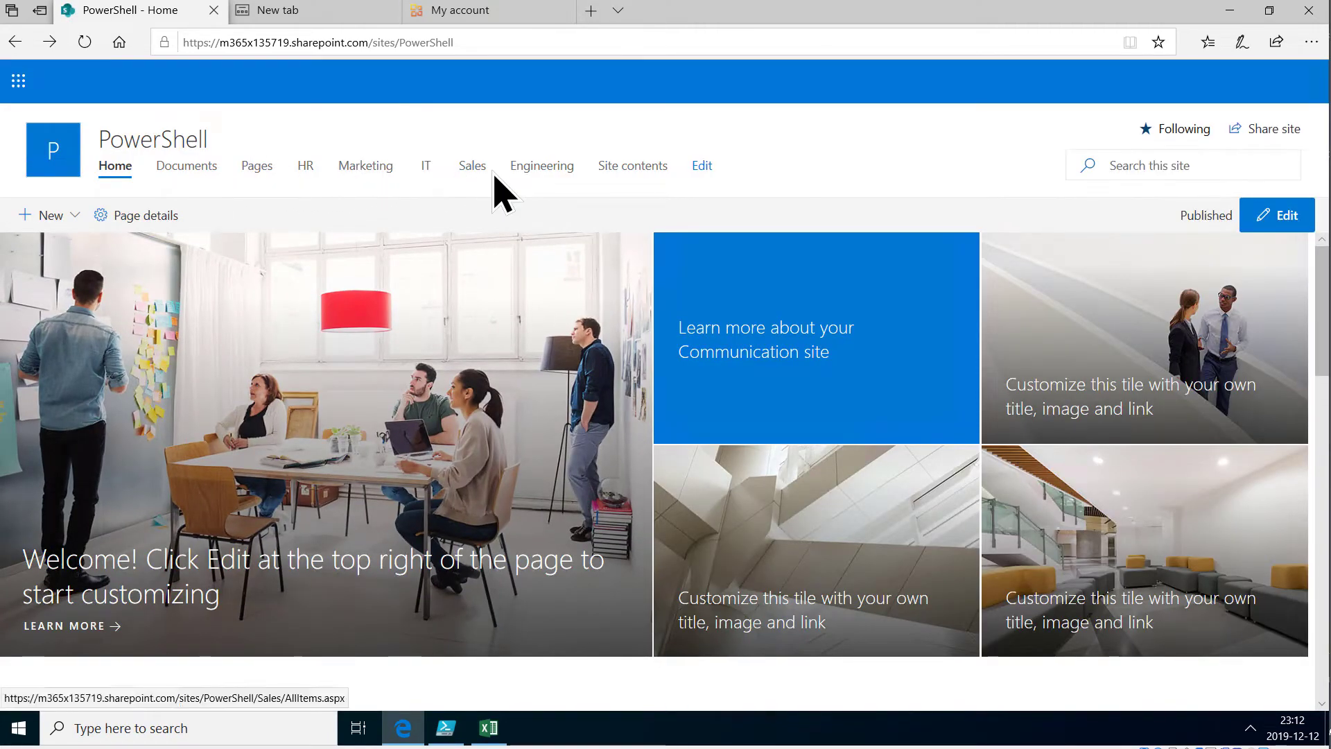
pyautogui.click(488, 732)
# Cancel the copy marquee around the commands and inspect the Create-MyList formula in B2
pyautogui.click(374, 461)
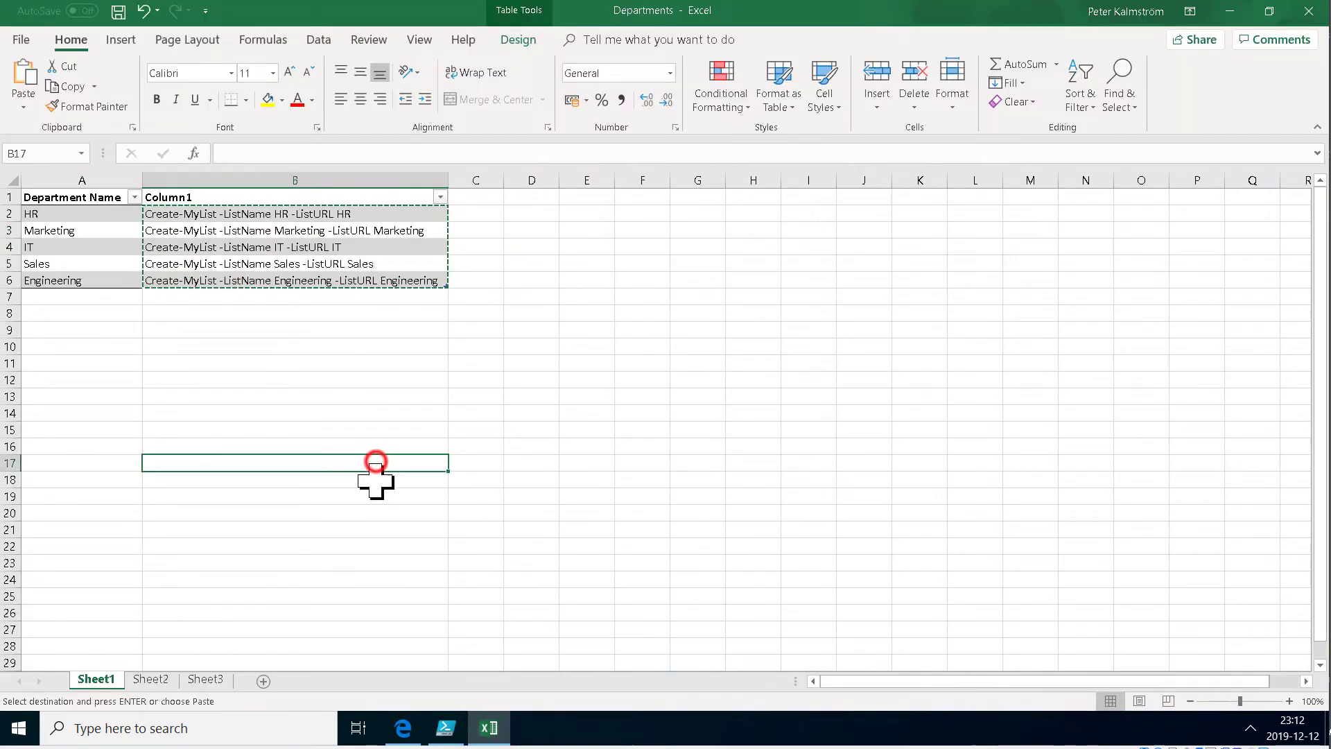
pyautogui.click(332, 460)
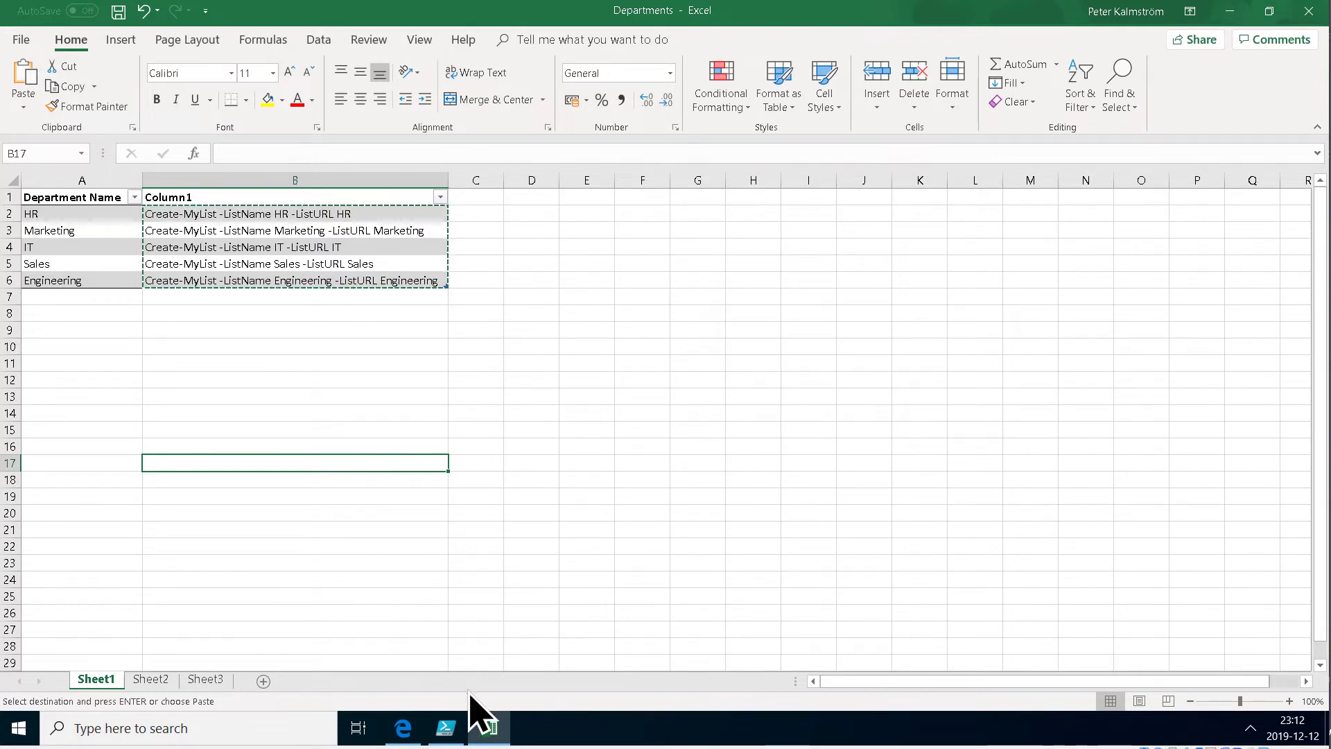
pyautogui.moveTo(438, 732)
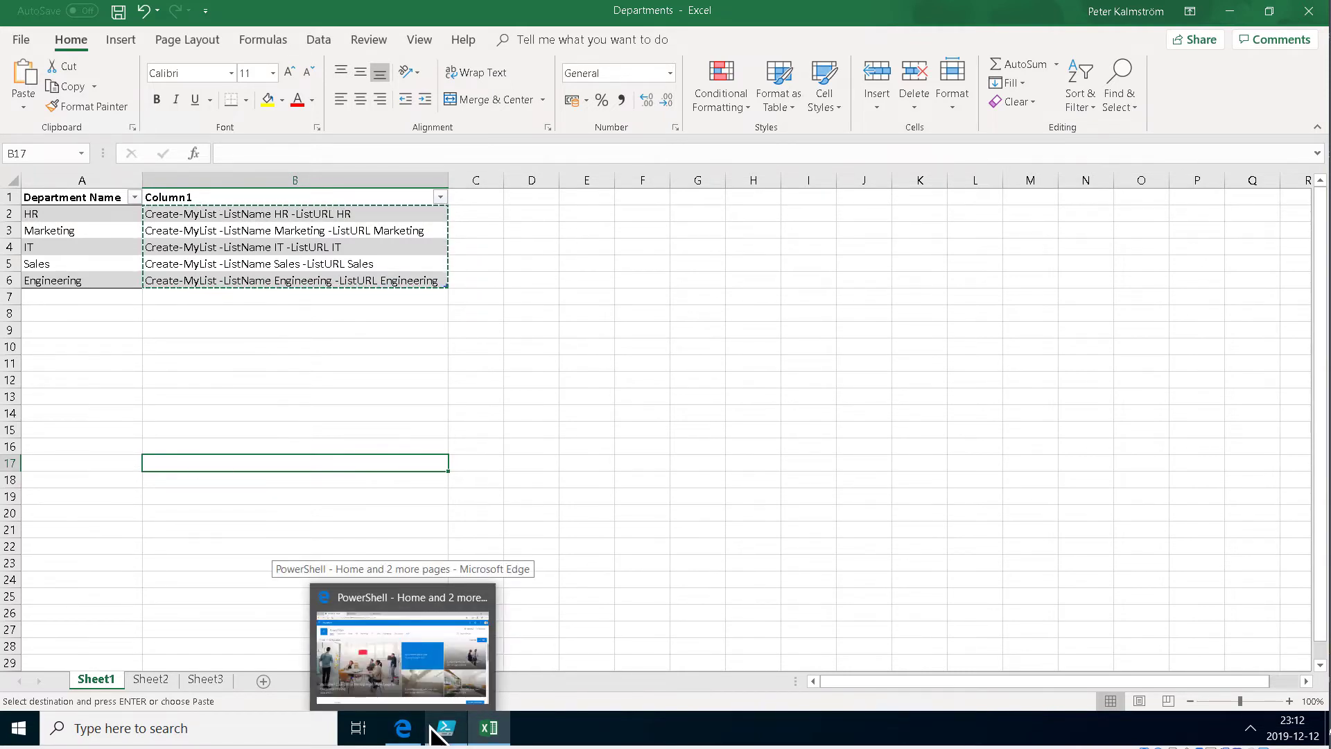
pyautogui.click(289, 393)
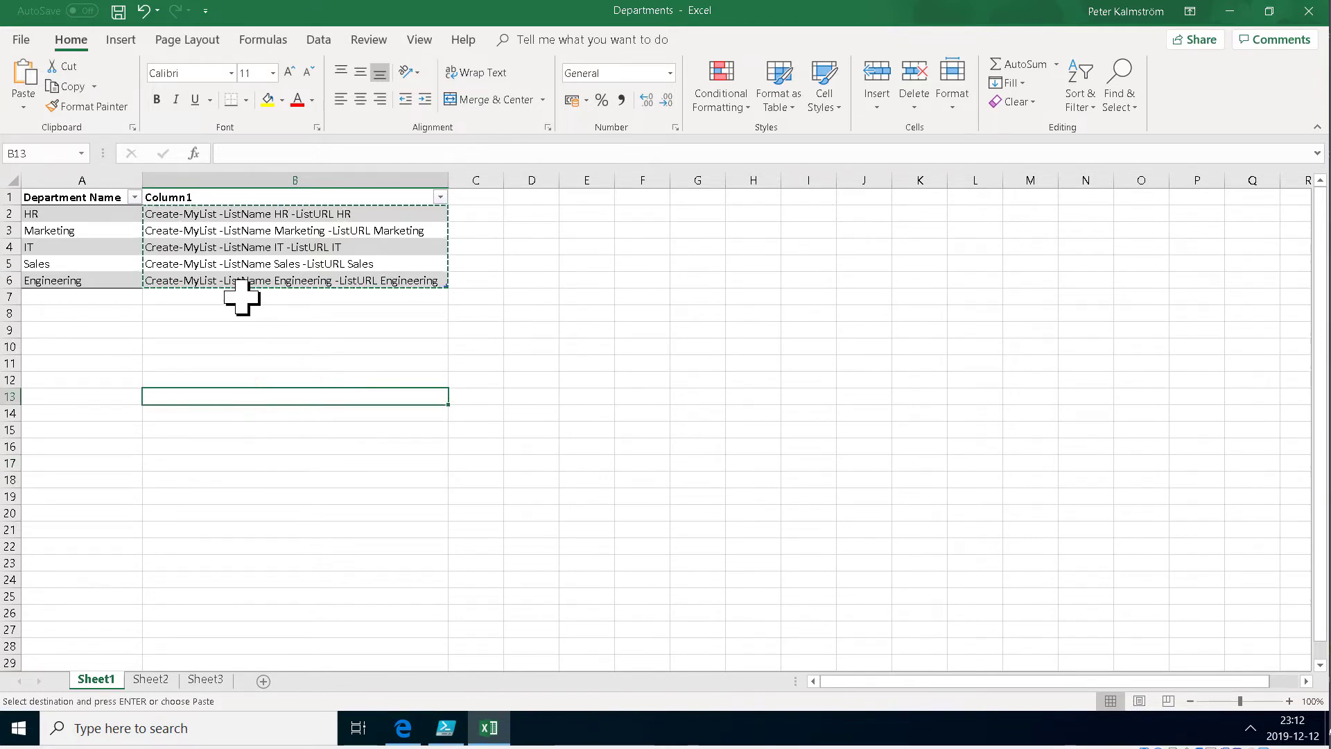
pyautogui.press('Escape')
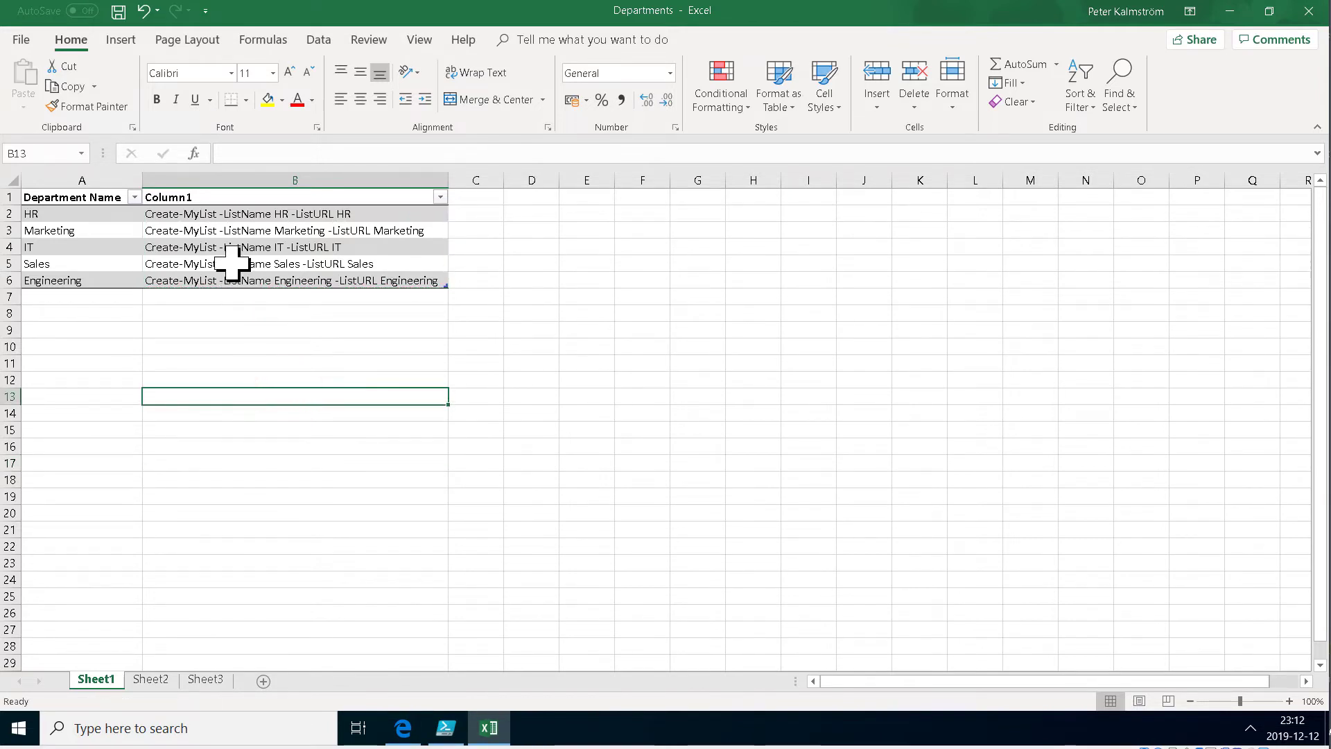
pyautogui.click(237, 217)
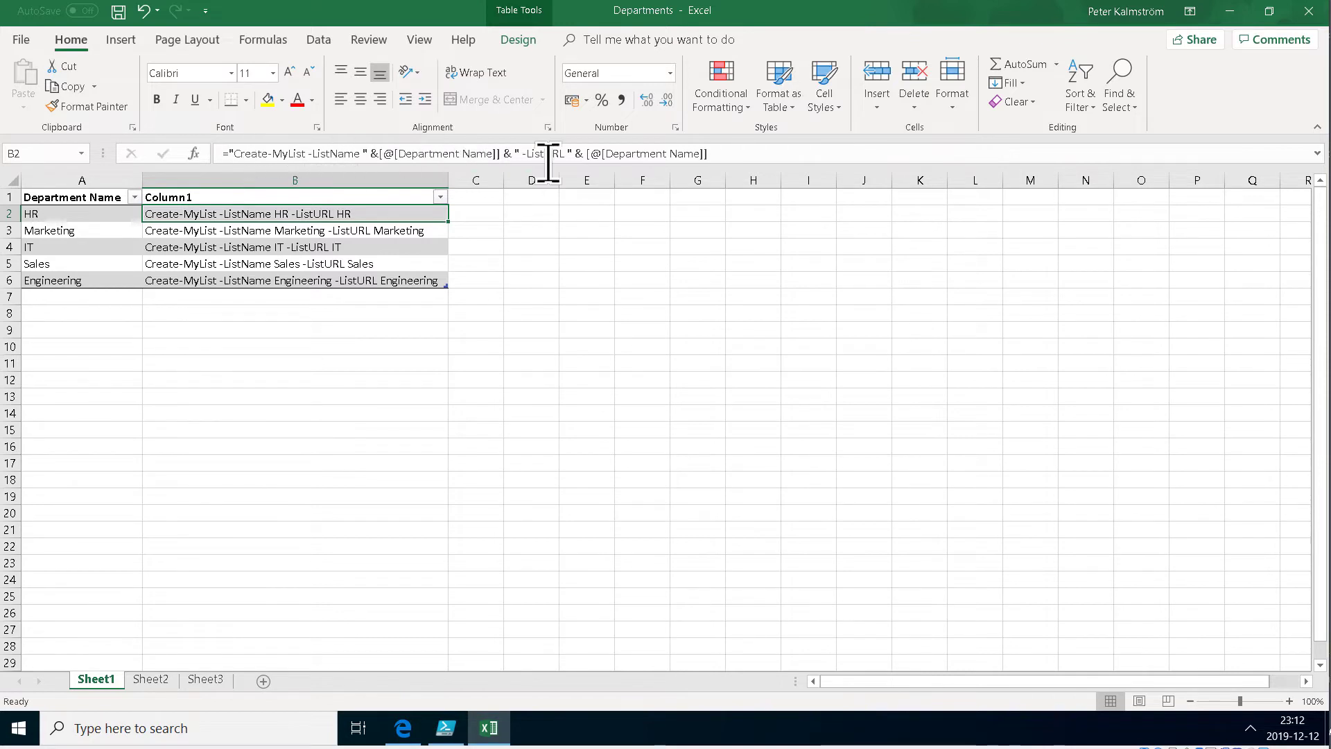
pyautogui.click(521, 261)
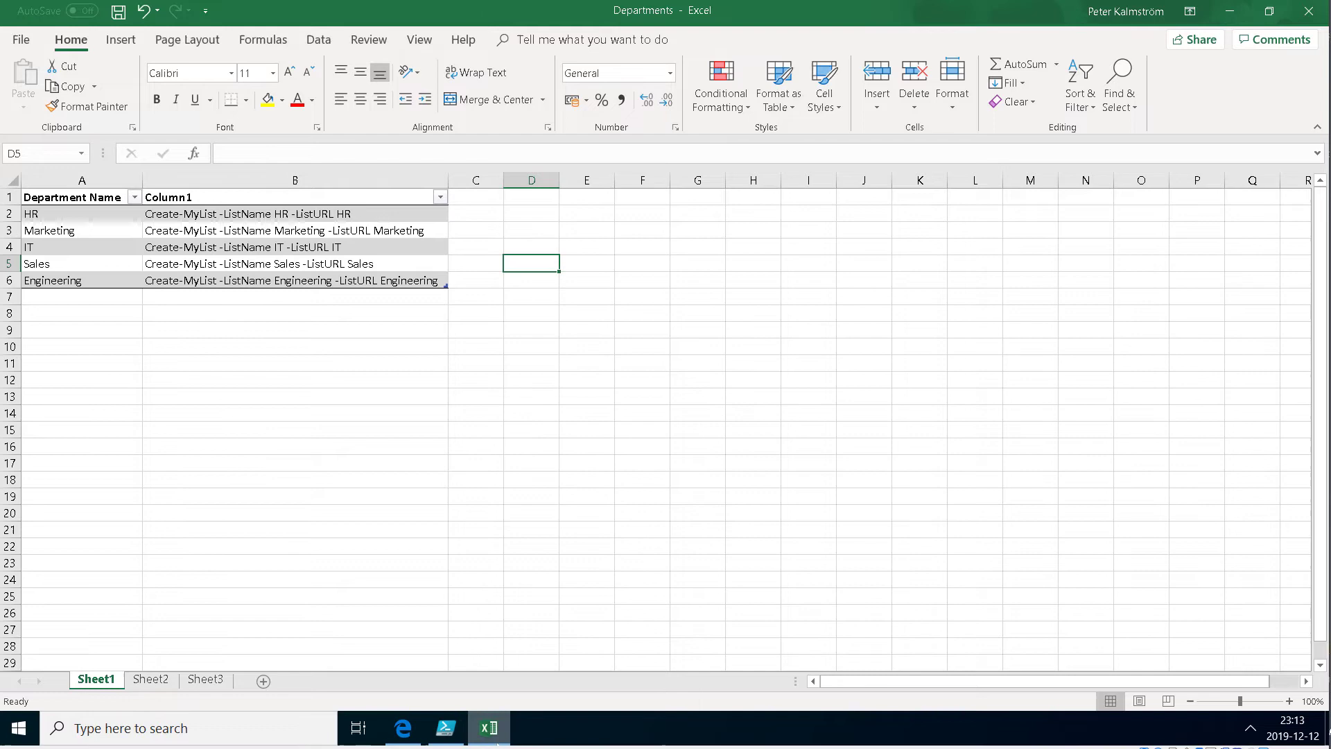
# Compare the pasted Create-MyList lines in the script with the B2 formula in the workbook
pyautogui.click(446, 729)
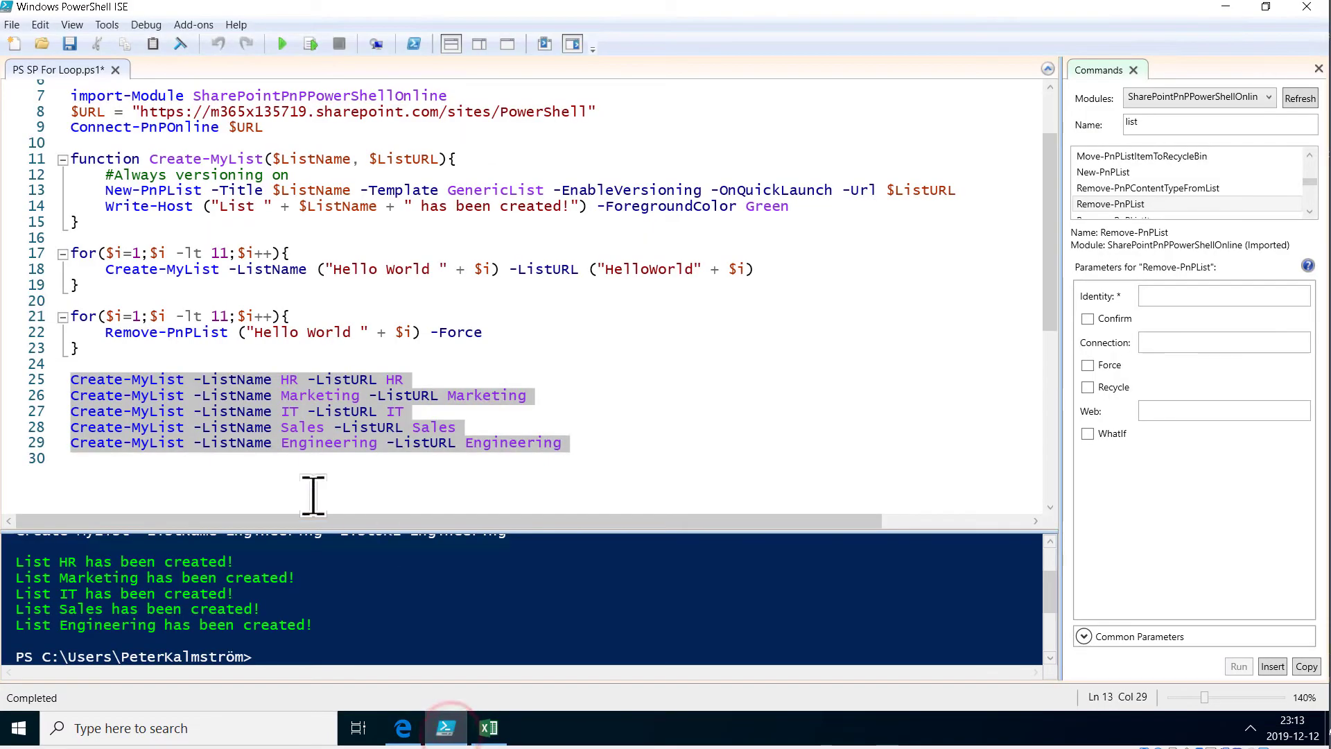
pyautogui.click(310, 469)
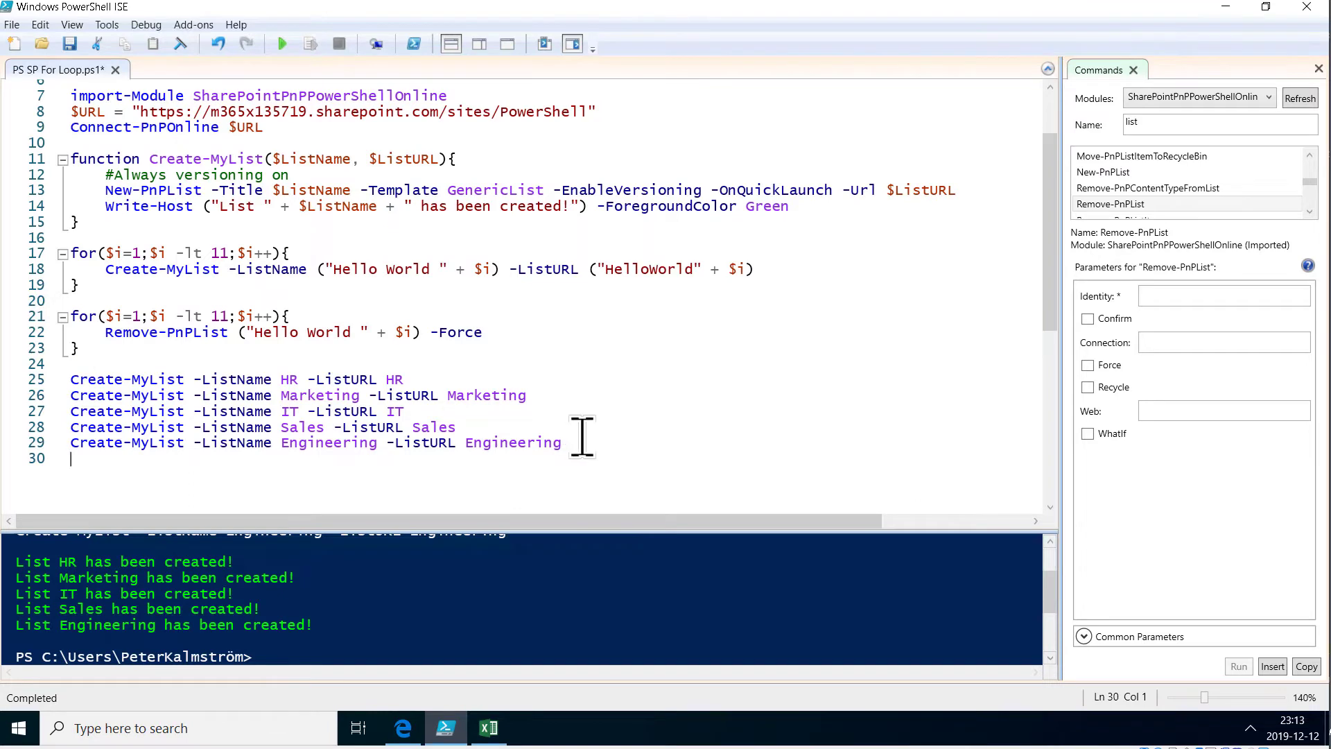
pyautogui.click(488, 728)
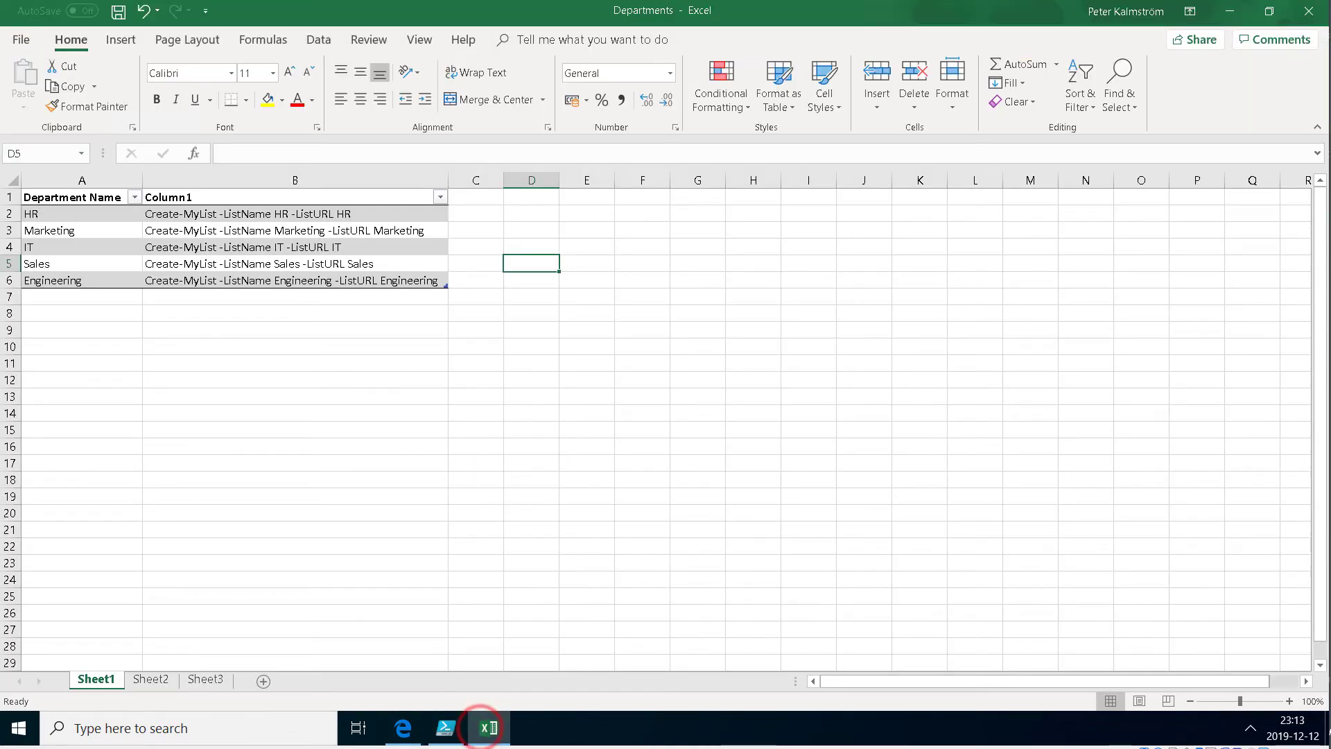
pyautogui.click(258, 212)
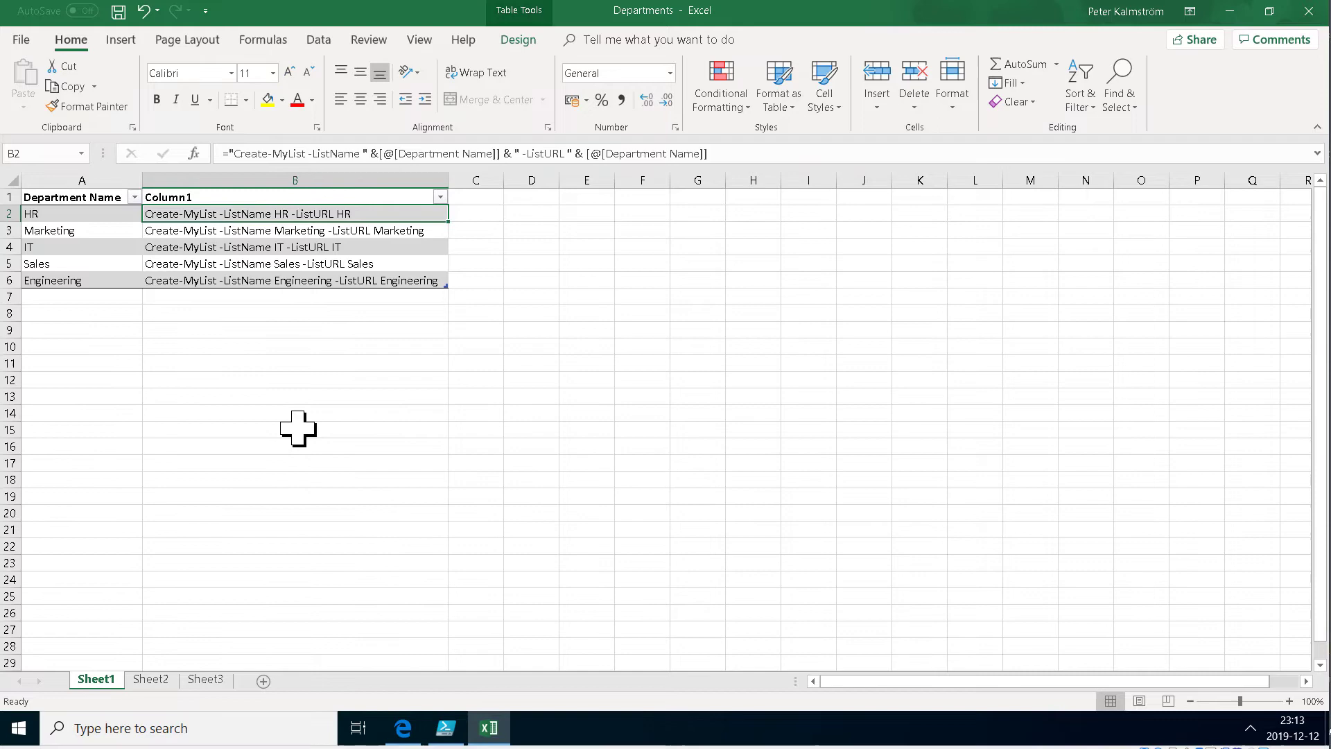
pyautogui.click(447, 728)
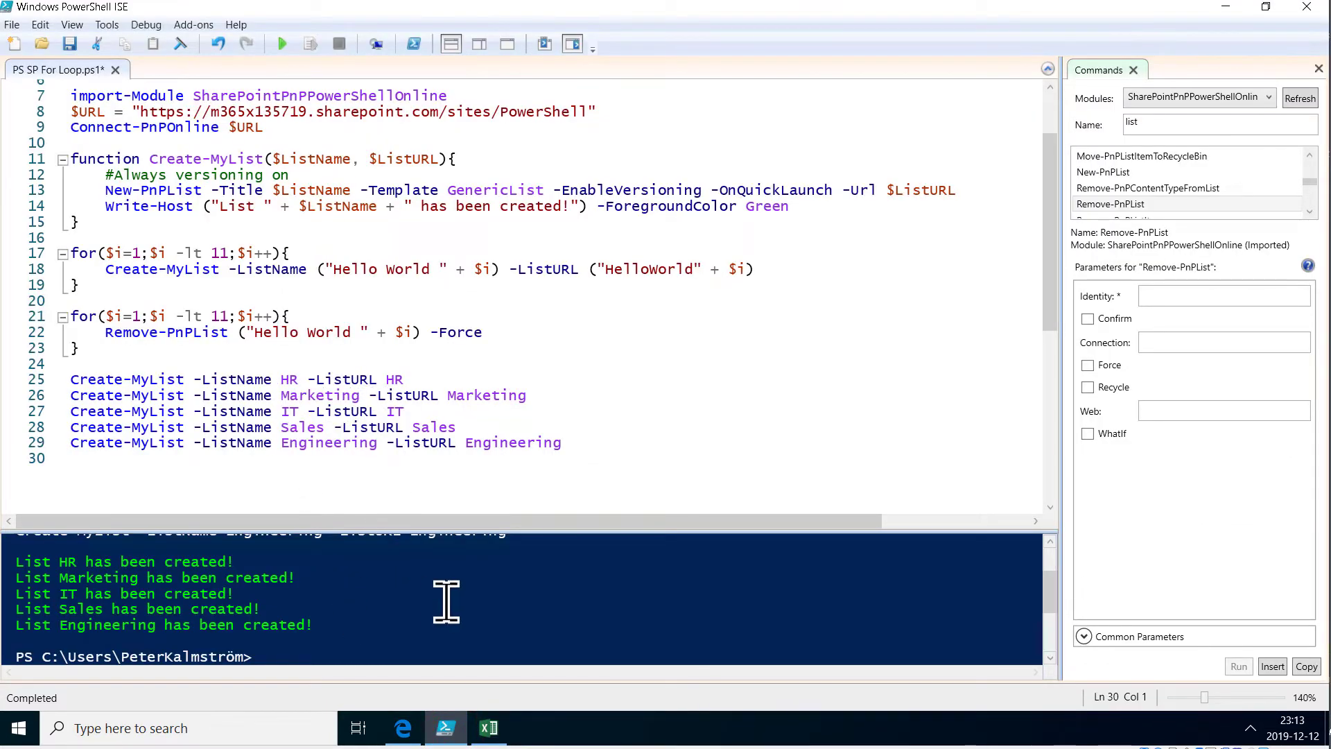
# Add an empty line 31 to the script and select Remove-PnPList on line 22
pyautogui.click(311, 490)
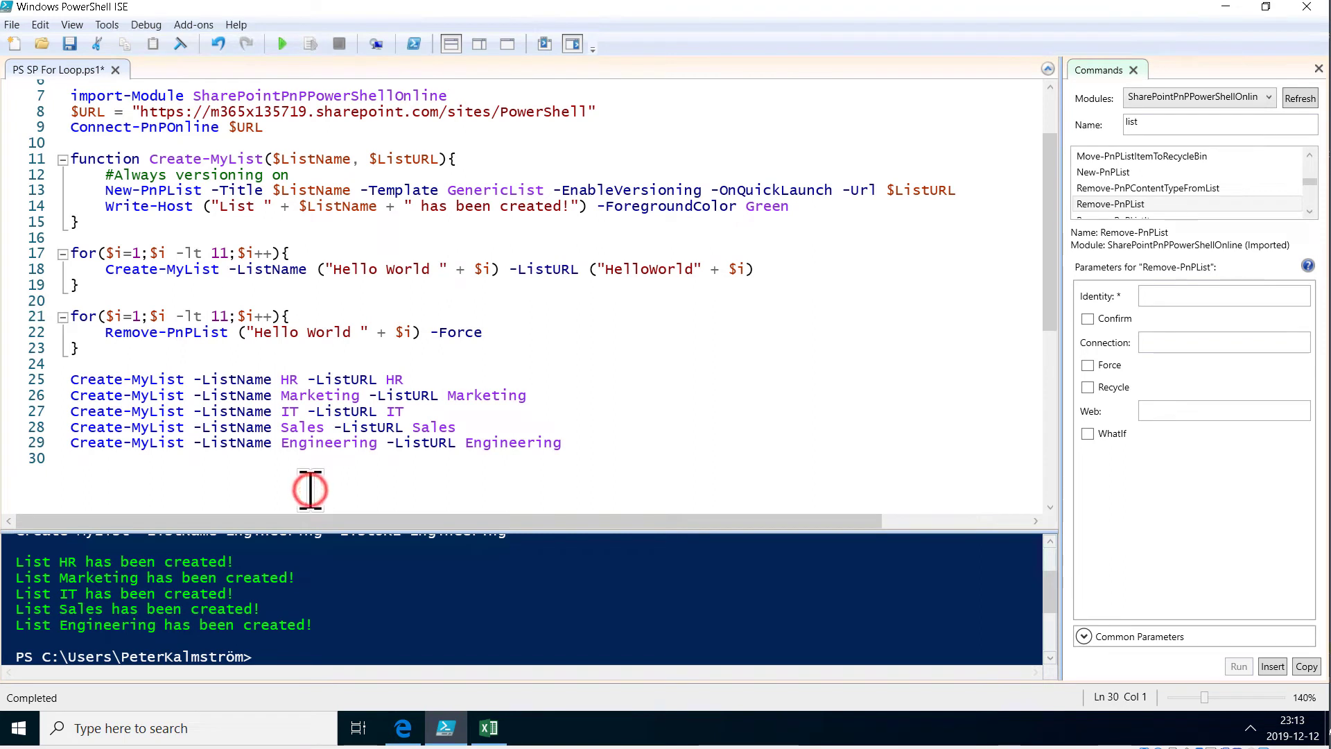
pyautogui.press('Return')
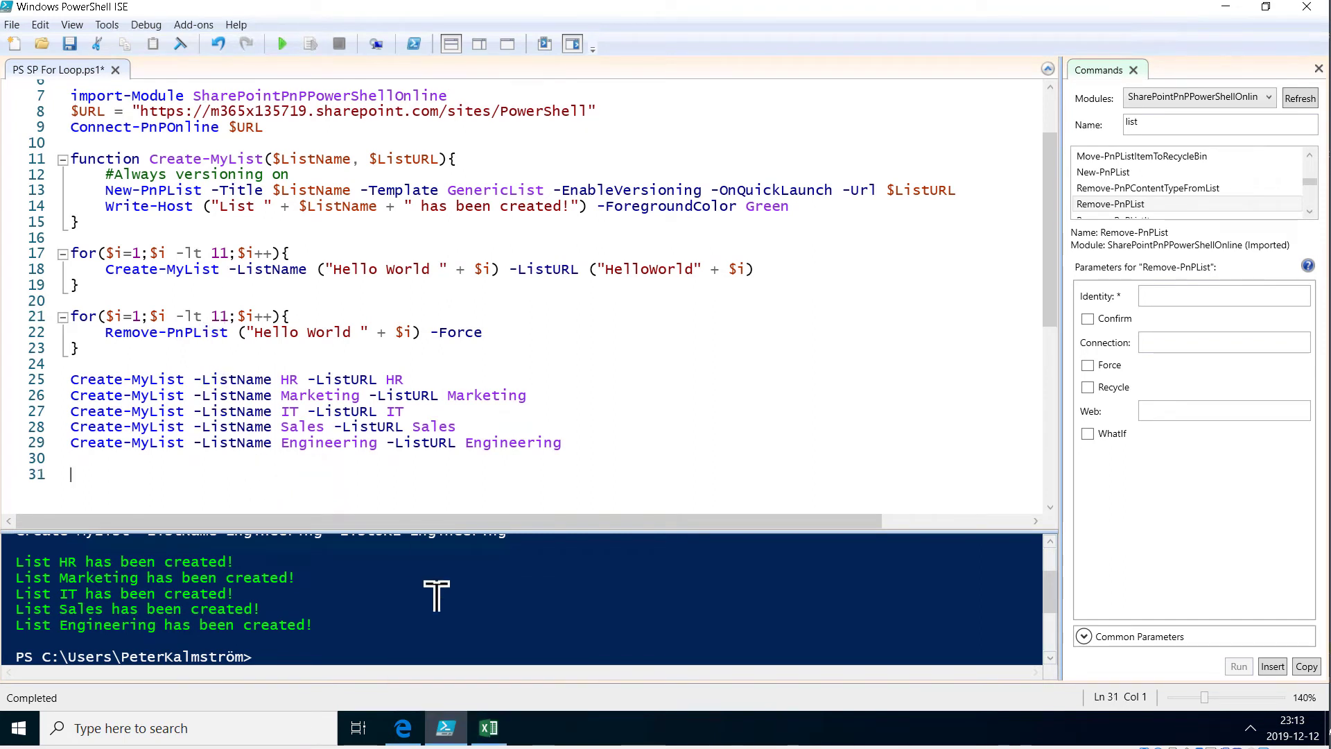
pyautogui.tripleClick(228, 341)
pyautogui.click(124, 332)
pyautogui.click(105, 332)
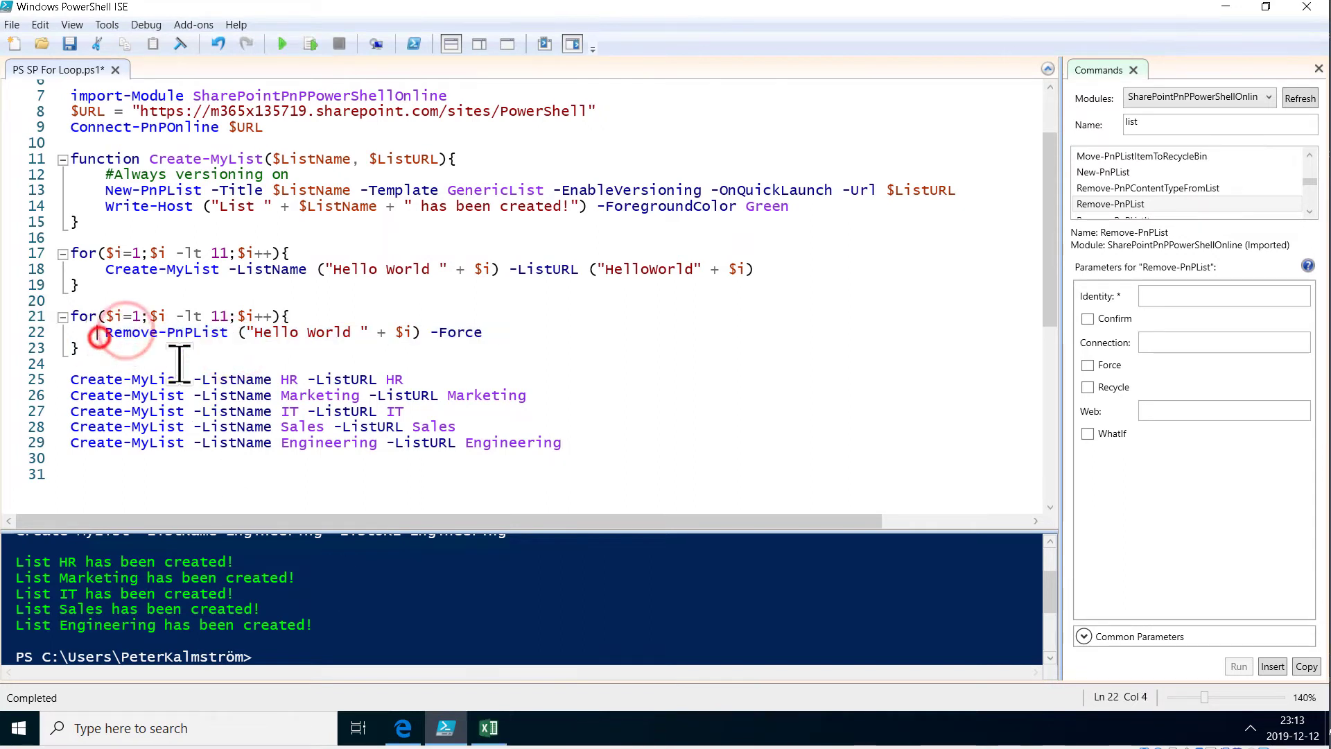
pyautogui.hotkey('shift', 'Right')
pyautogui.hotkey('shift', 'Right')
pyautogui.hotkey('shift', 'Right')
pyautogui.hotkey('shift', 'Right')
pyautogui.hotkey('shift', 'Right')
pyautogui.hotkey('shift', 'Right')
pyautogui.hotkey('shift', 'Right')
pyautogui.hotkey('shift', 'Right')
pyautogui.hotkey('shift', 'Right')
pyautogui.hotkey('shift', 'Right')
pyautogui.hotkey('shift', 'Right')
pyautogui.hotkey('shift', 'Right')
pyautogui.hotkey('shift', 'Right')
pyautogui.hotkey('shift', 'Right')
pyautogui.hotkey('shift', 'Right')
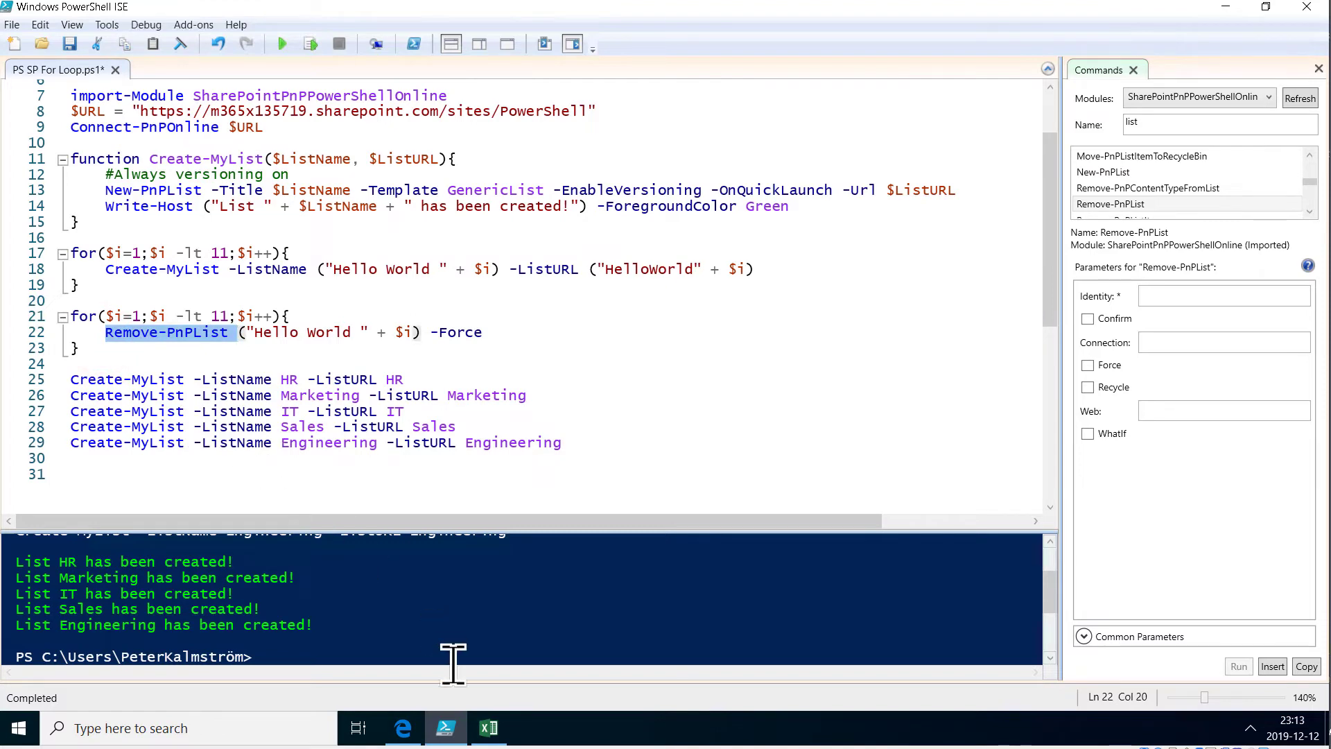
pyautogui.click(489, 728)
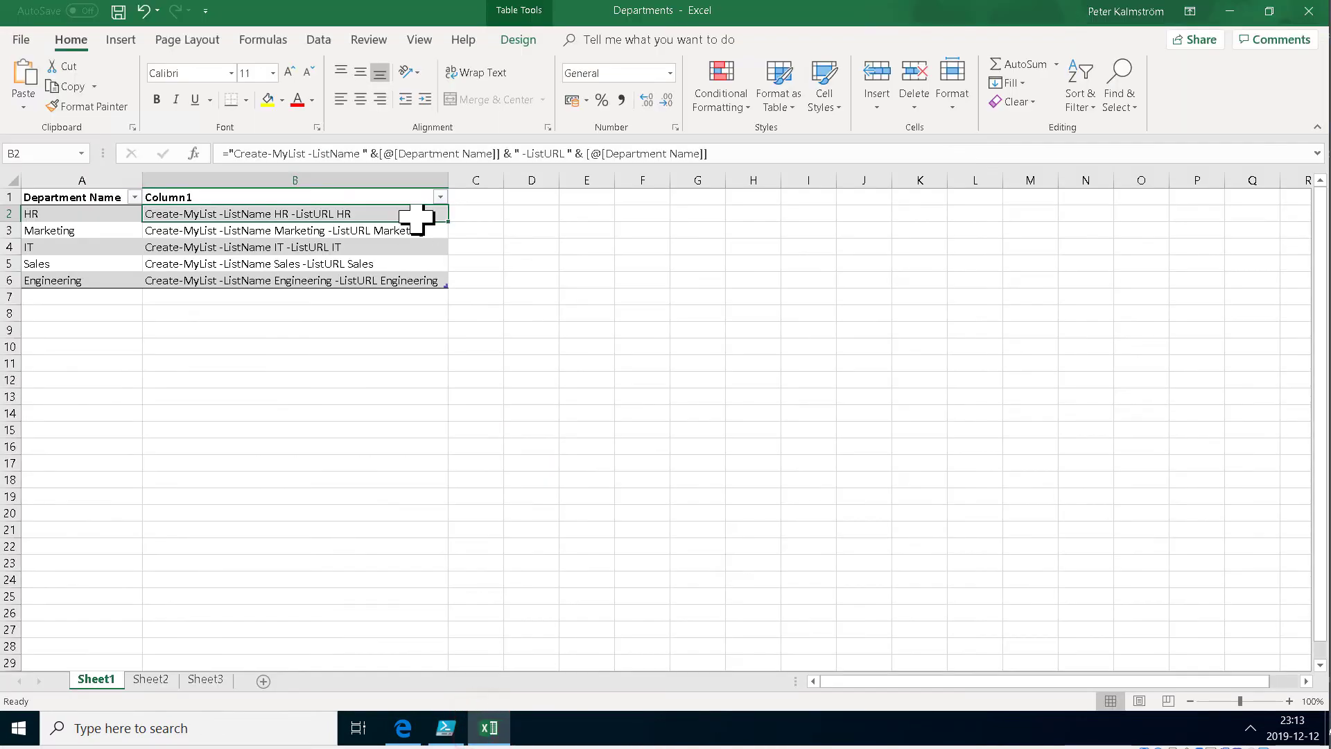
# Rename header B1 to 'Create Code' and add a 'Remove Code' header in C1
pyautogui.click(257, 198)
pyautogui.write('Create Code')
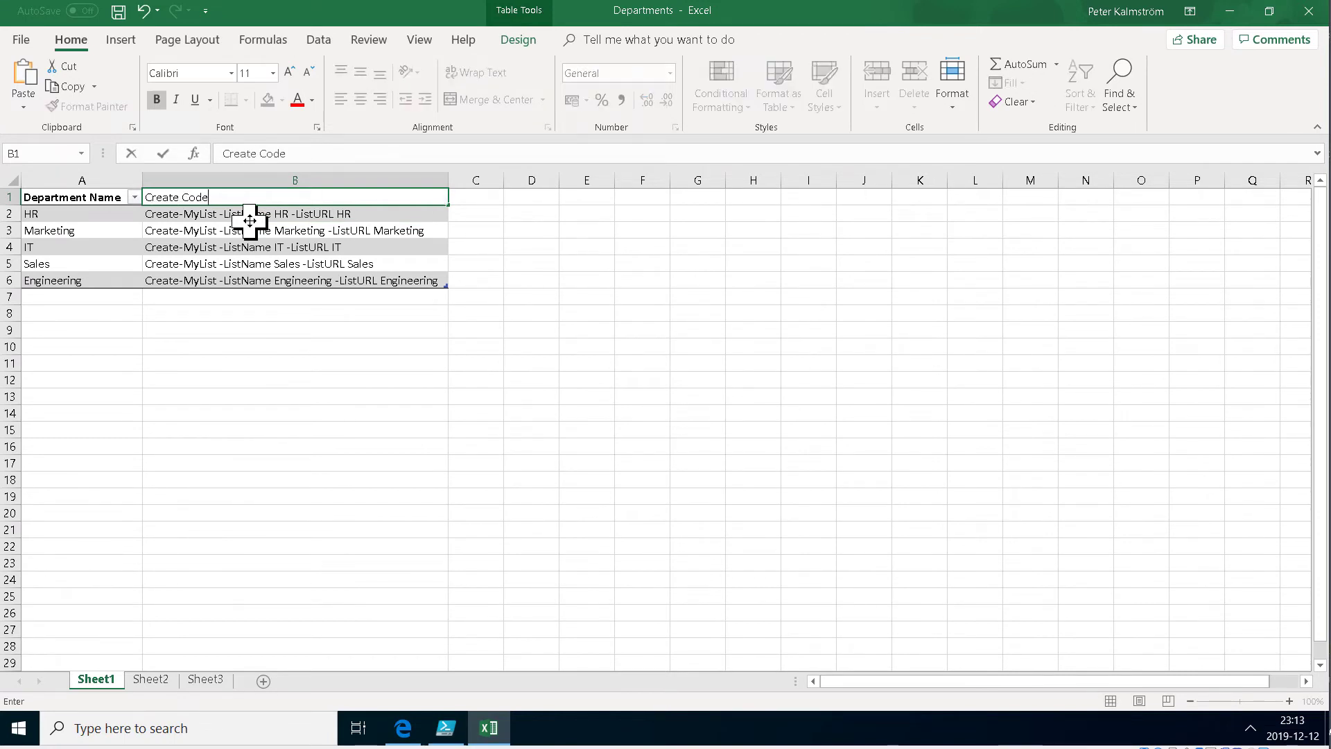
pyautogui.press('Return')
pyautogui.press('Up')
pyautogui.press('Right')
pyautogui.press('Right')
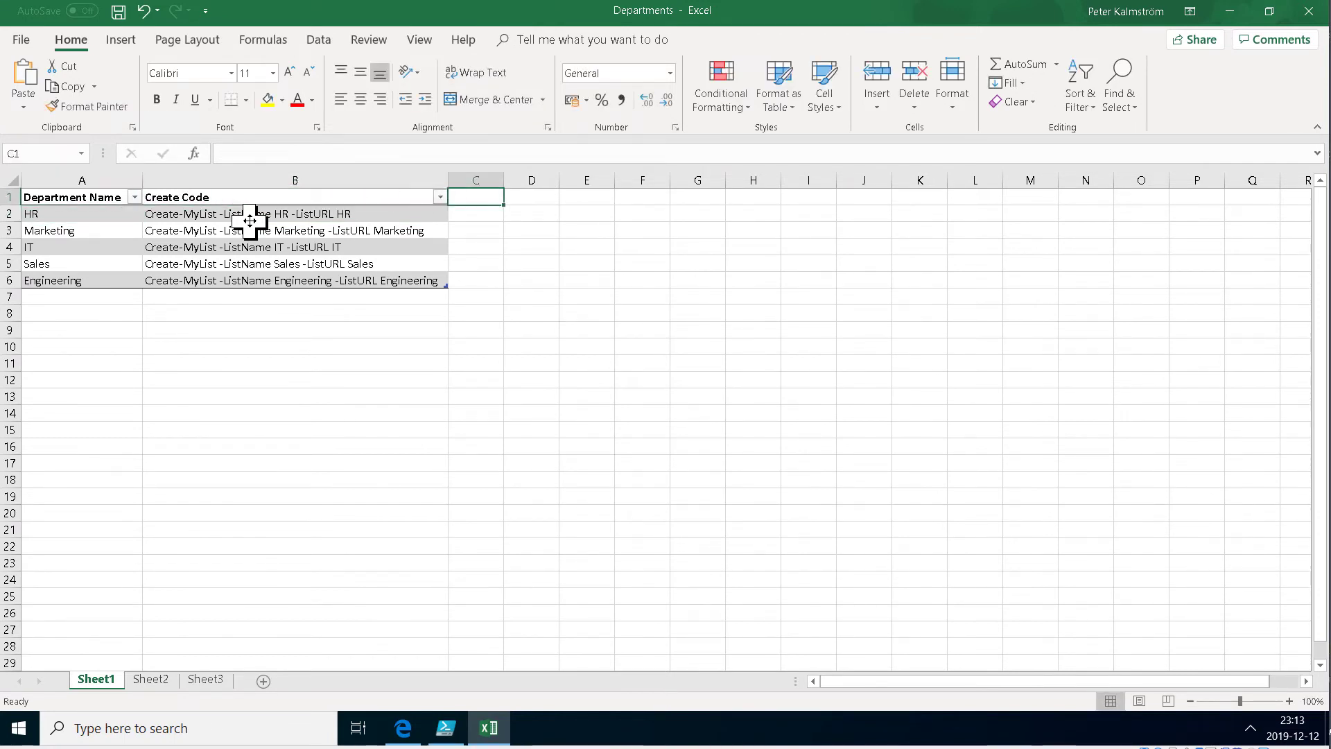
pyautogui.write('Remove Code')
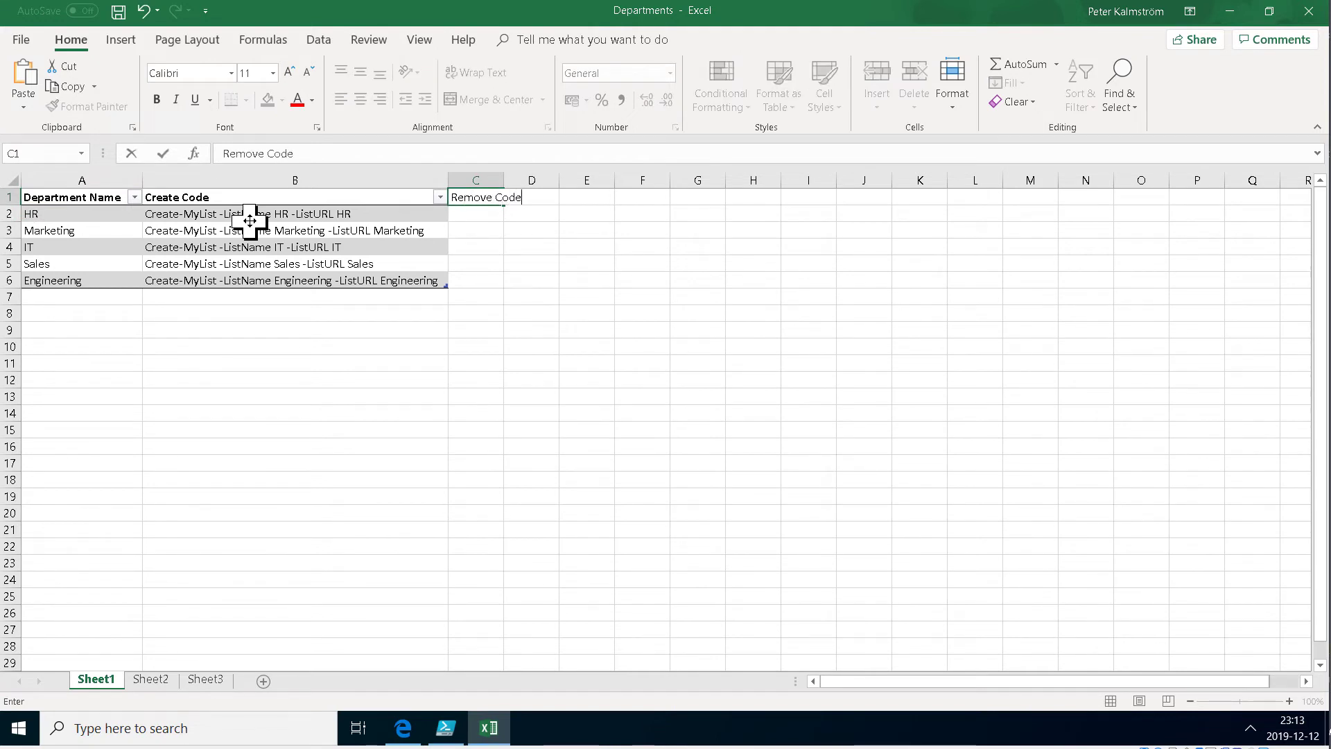
pyautogui.press('Return')
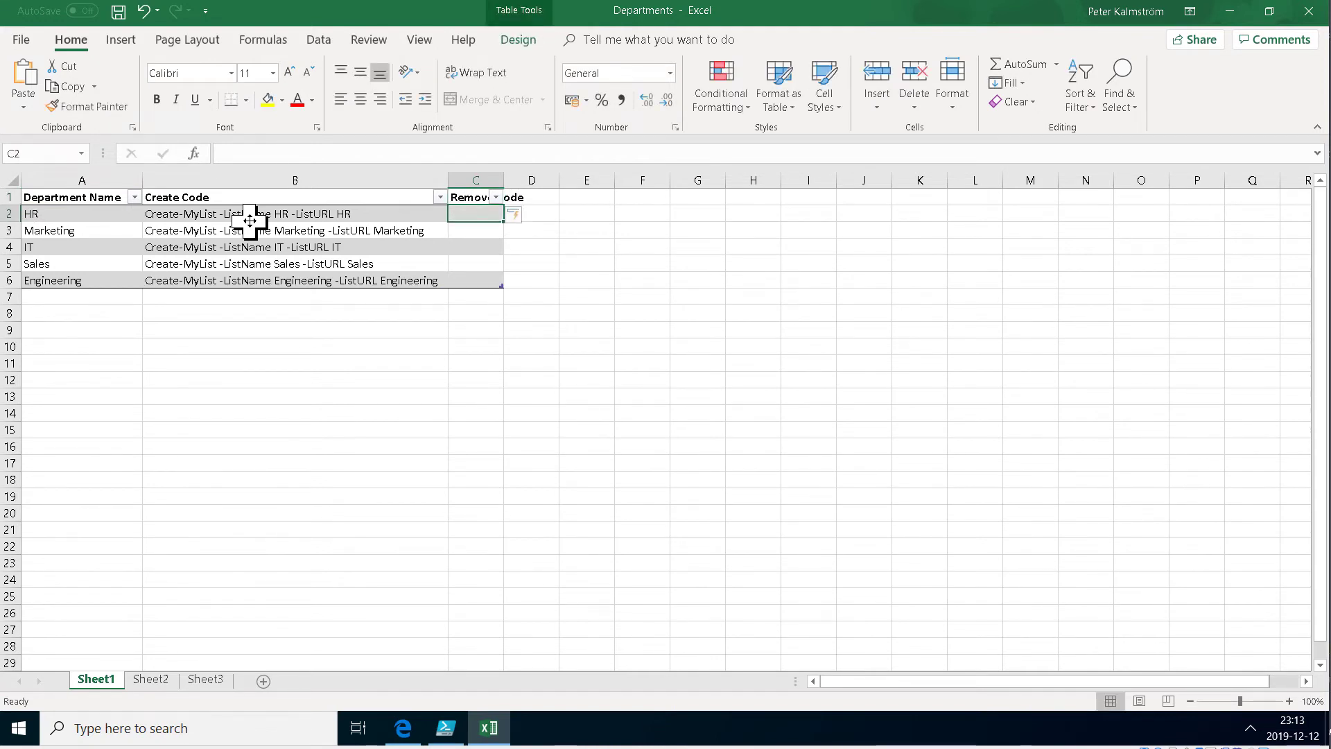
# Enter ="Remove-PnPList " & Department Name in C2, auto-fit column C and copy C2:C6
pyautogui.write('="')
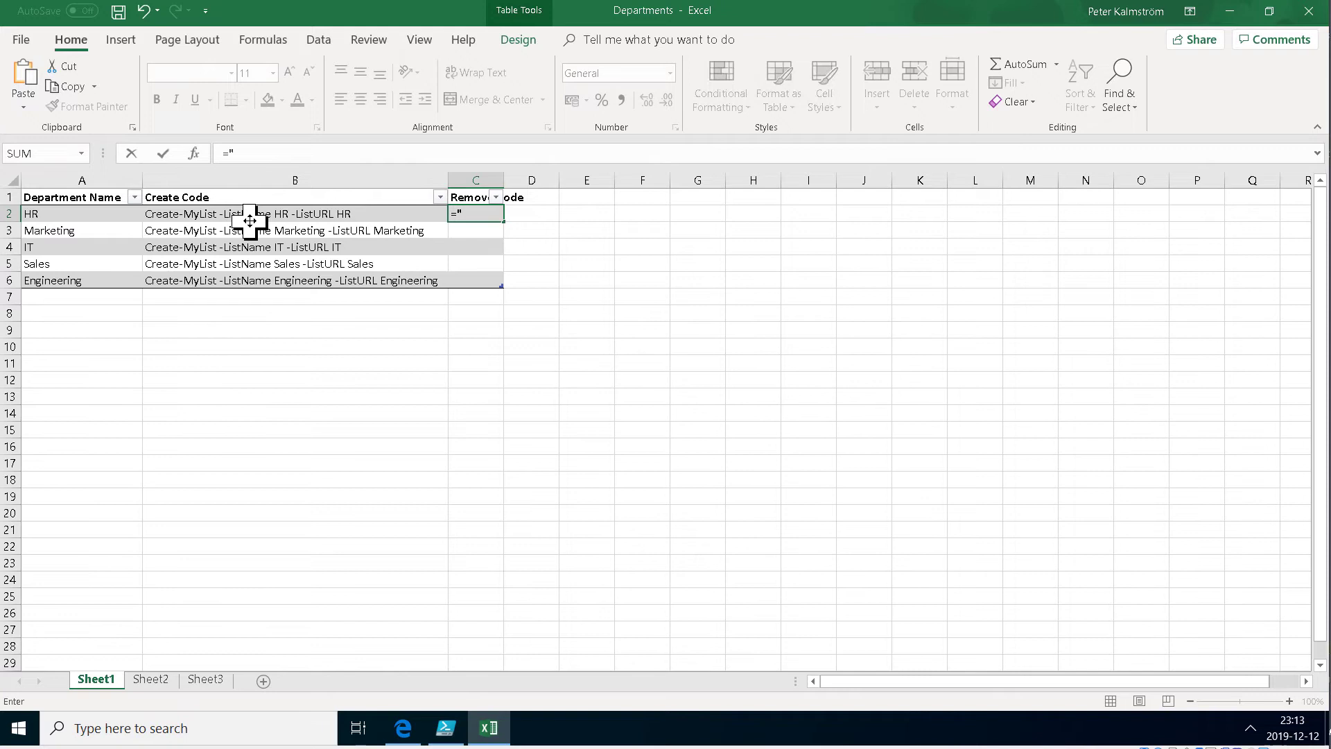
pyautogui.write('Remove-PnPList')
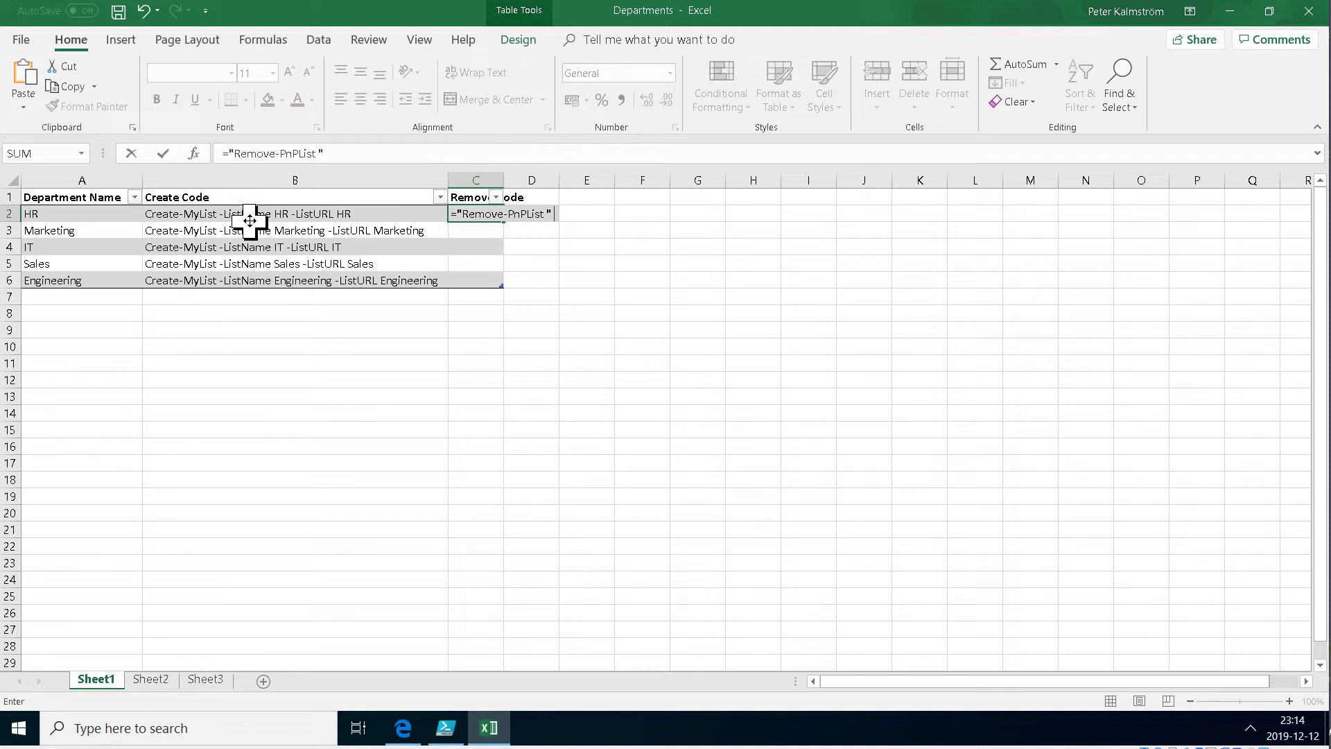
pyautogui.write('" &')
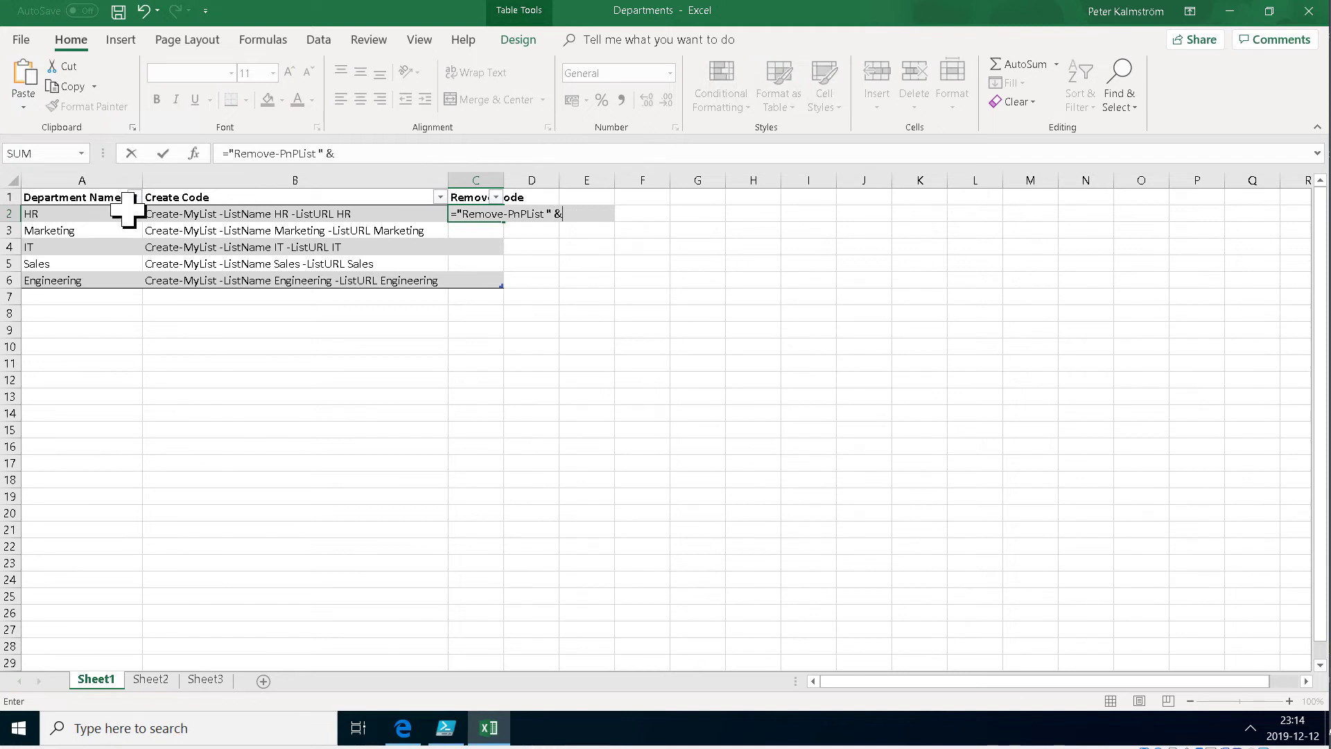
pyautogui.click(66, 212)
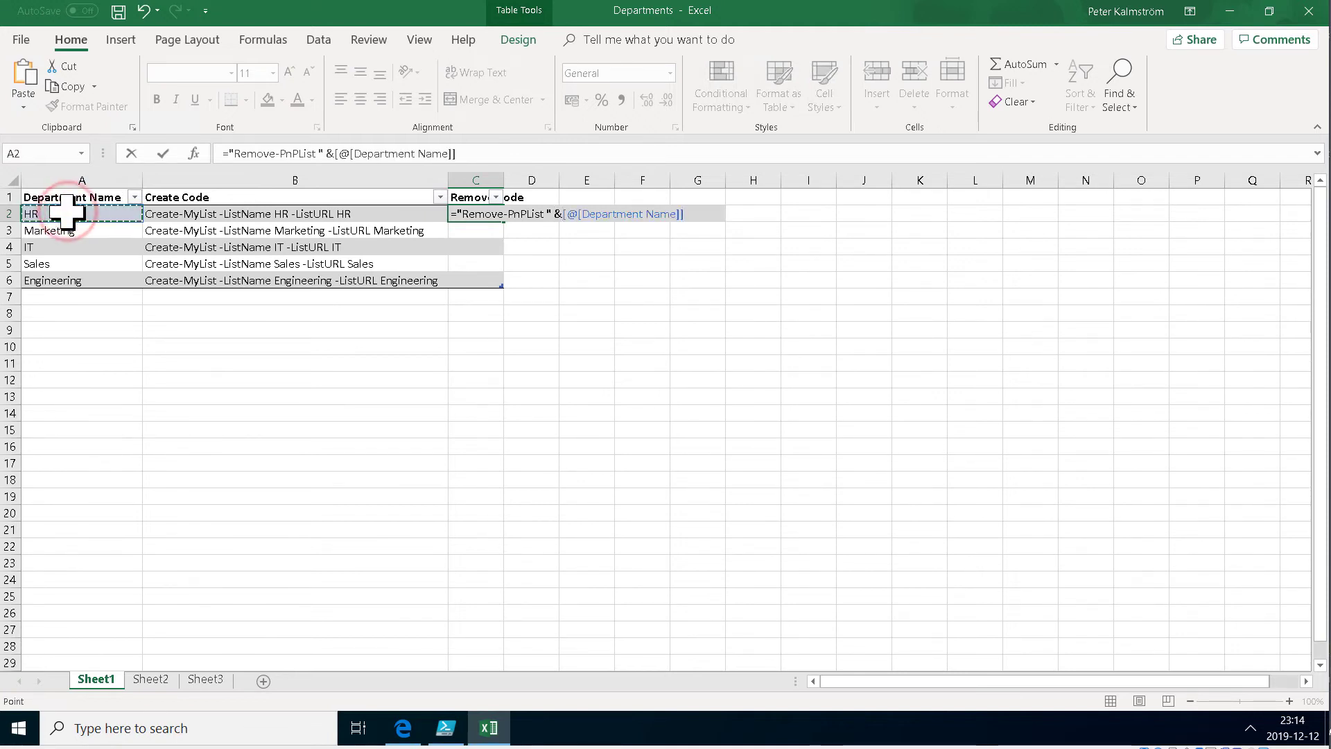
pyautogui.press('Return')
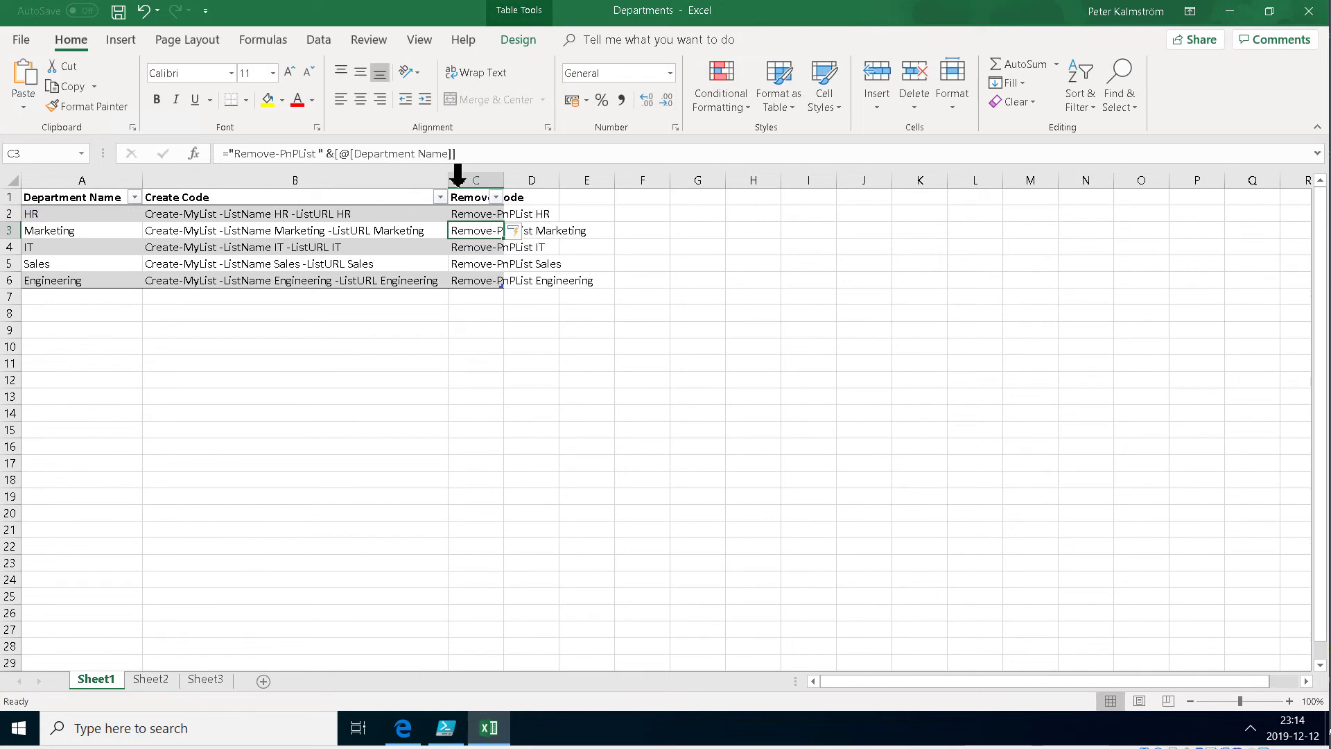
pyautogui.doubleClick(504, 182)
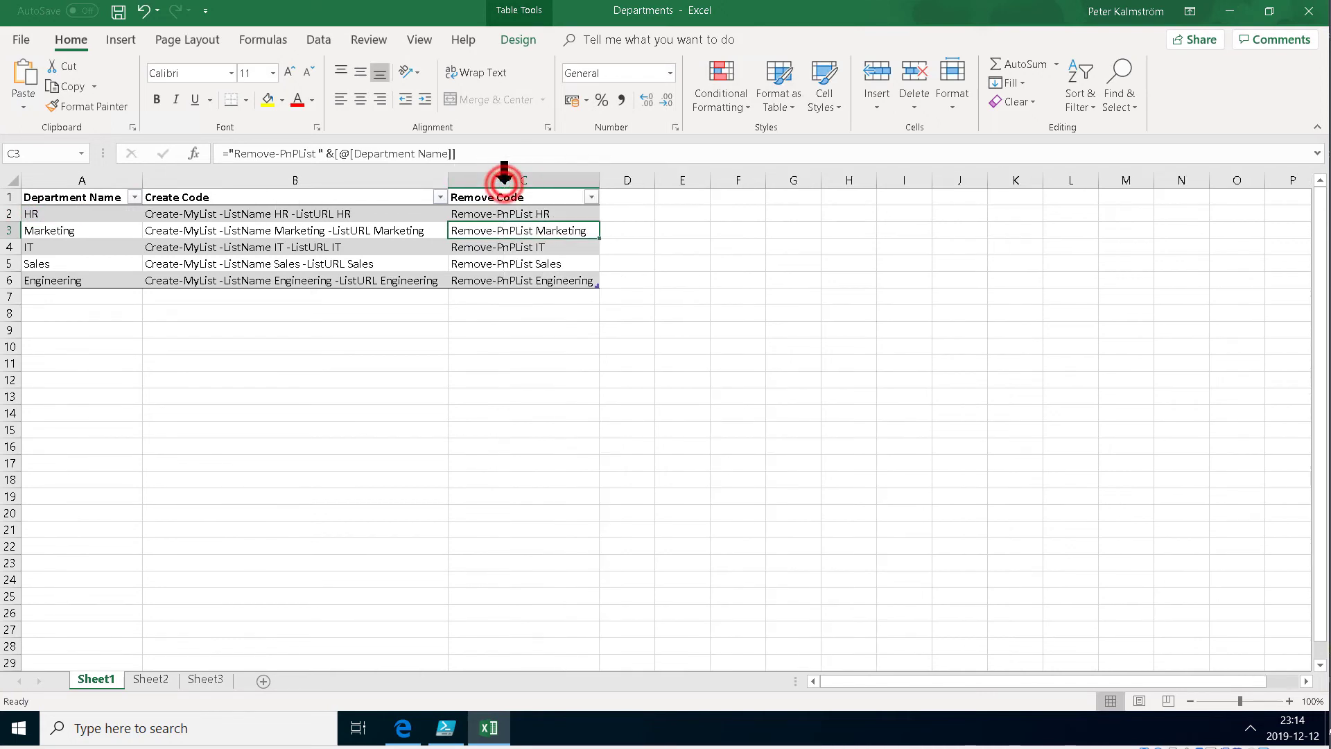
pyautogui.click(525, 214)
pyautogui.moveTo(524, 222); pyautogui.dragTo(527, 277)
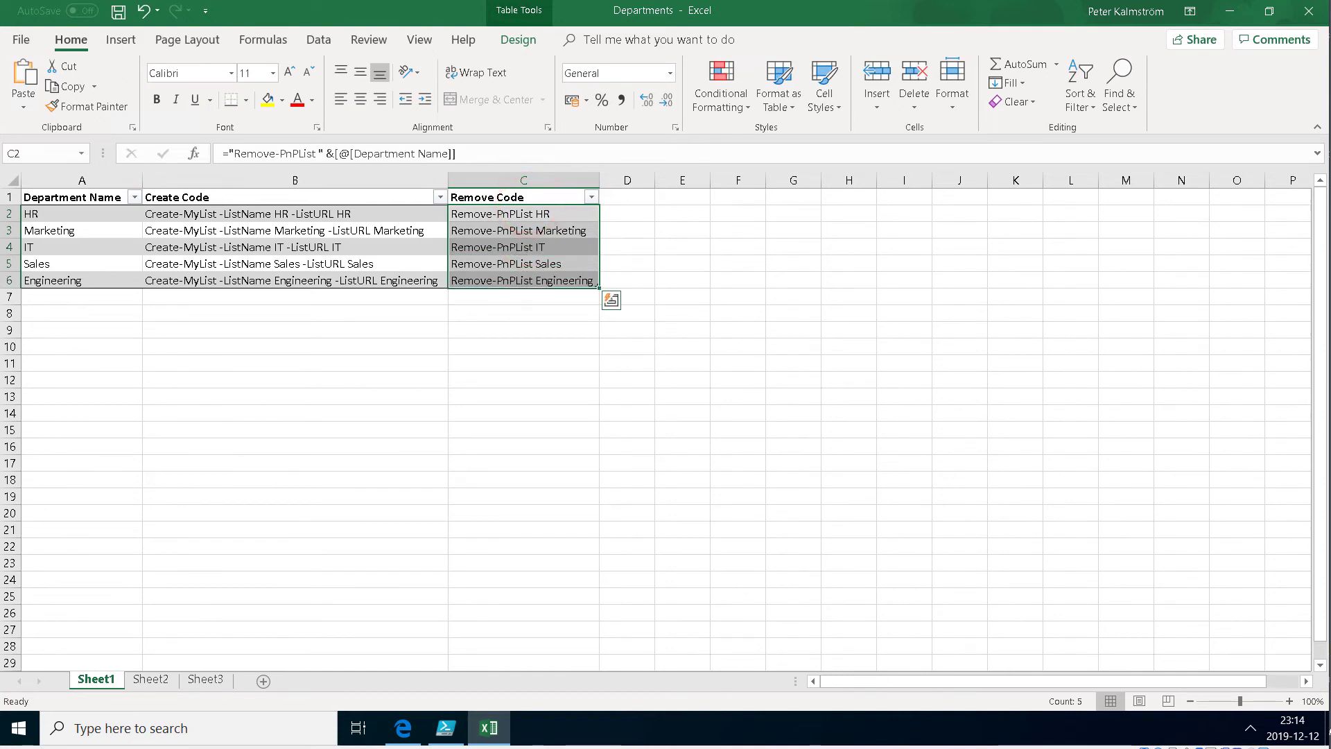
pyautogui.hotkey('ctrl', 'c')
# Paste the five Remove-PnPList commands onto line 31 of the script and select them
pyautogui.click(452, 729)
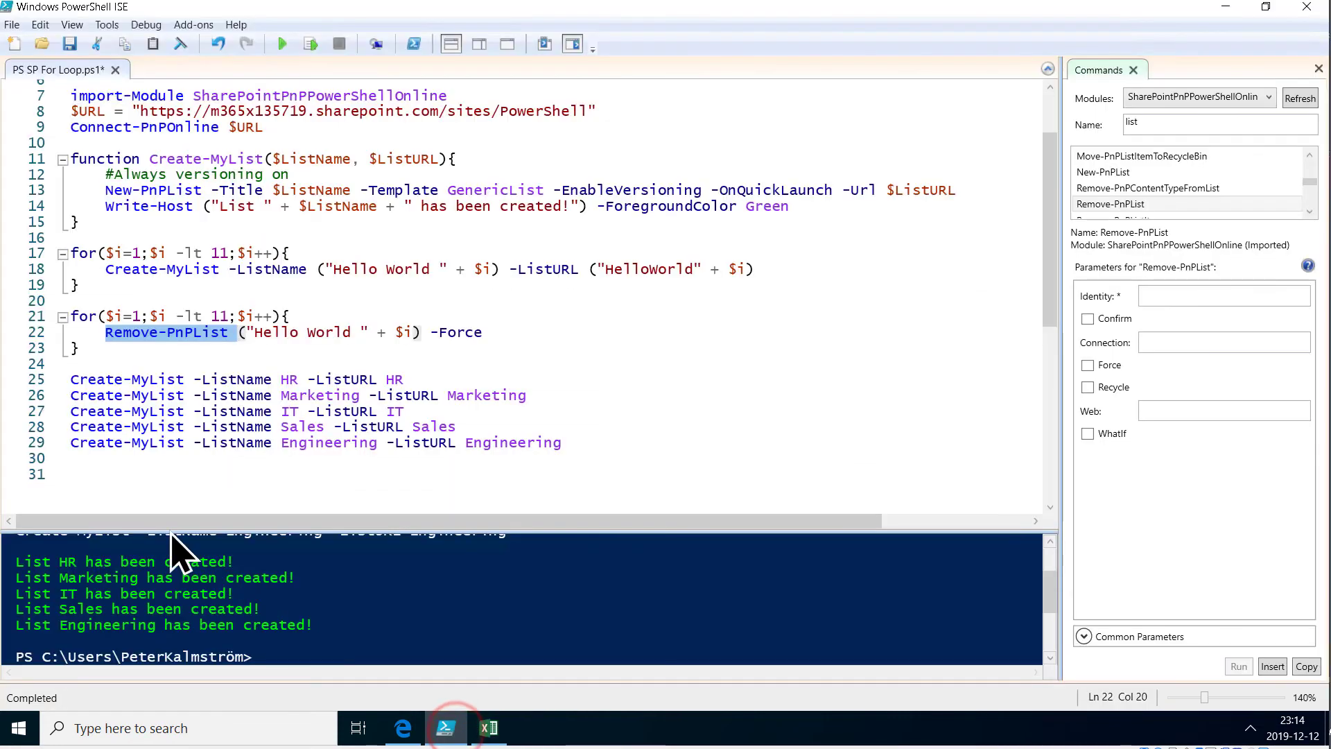
pyautogui.click(169, 481)
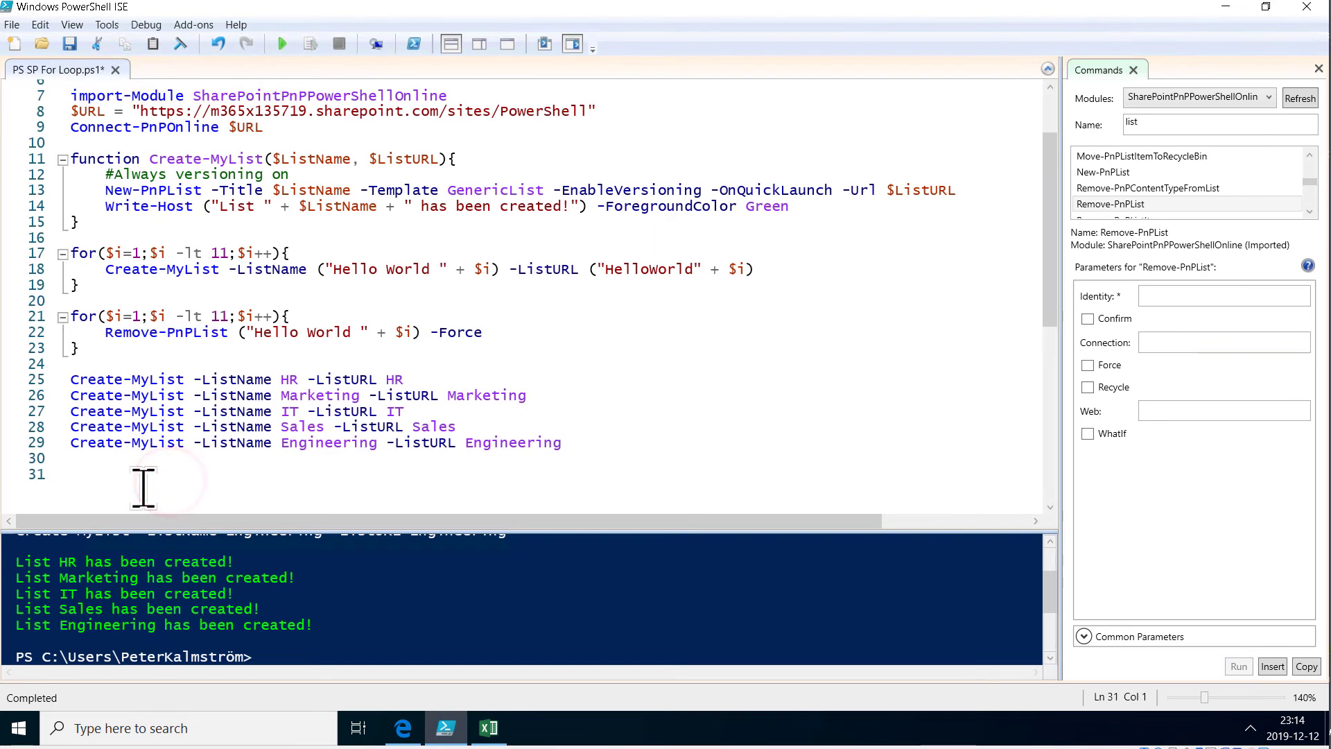
pyautogui.hotkey('ctrl', 'v')
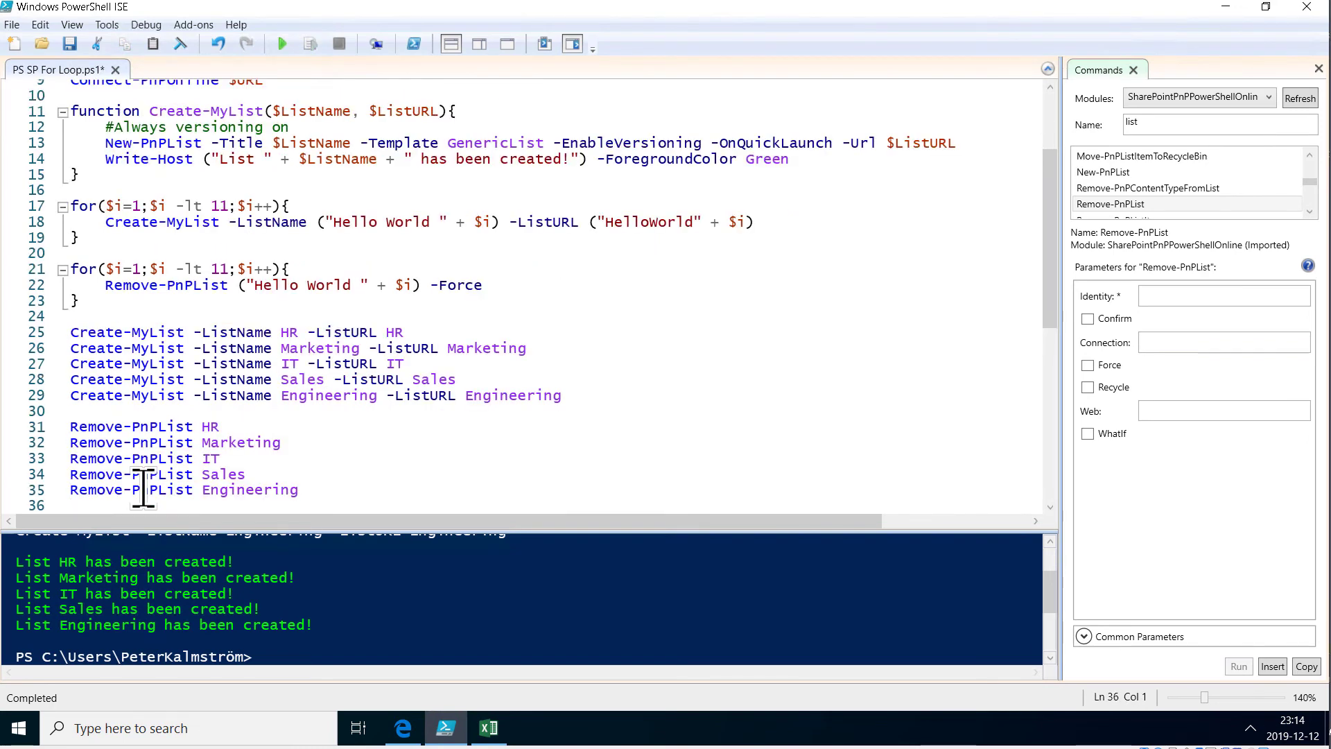
pyautogui.scroll(-1, 527, 416)
pyautogui.moveTo(324, 447); pyautogui.dragTo(28, 379)
# Run the selected lines with F8 and confirm each department list removal
pyautogui.press('F8')
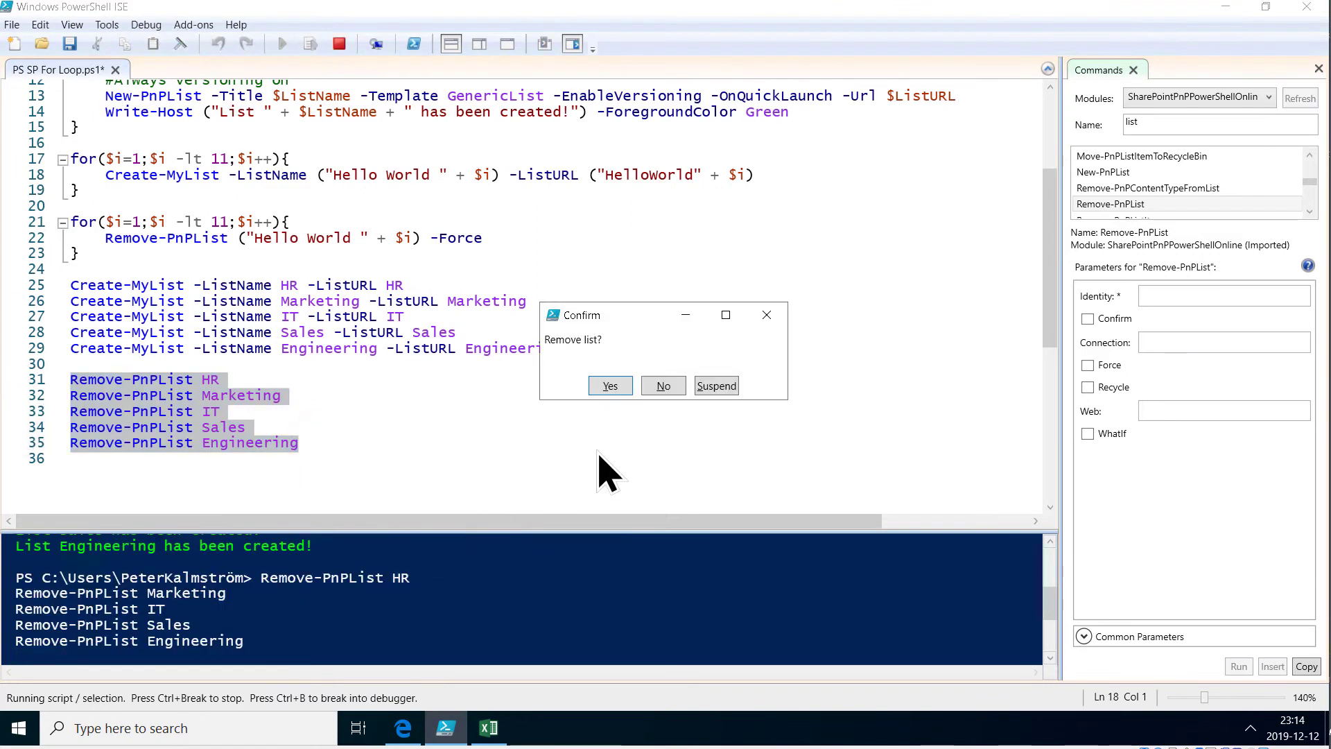
pyautogui.click(613, 386)
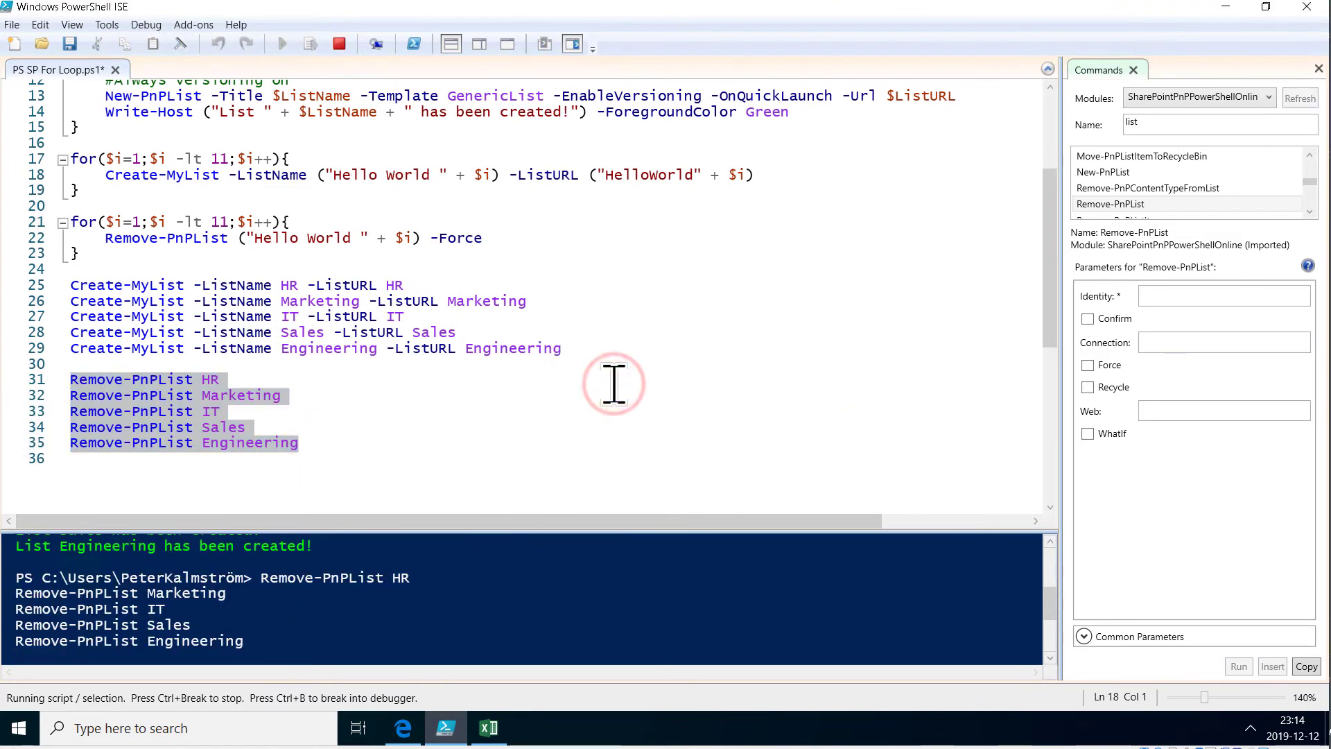
pyautogui.click(611, 386)
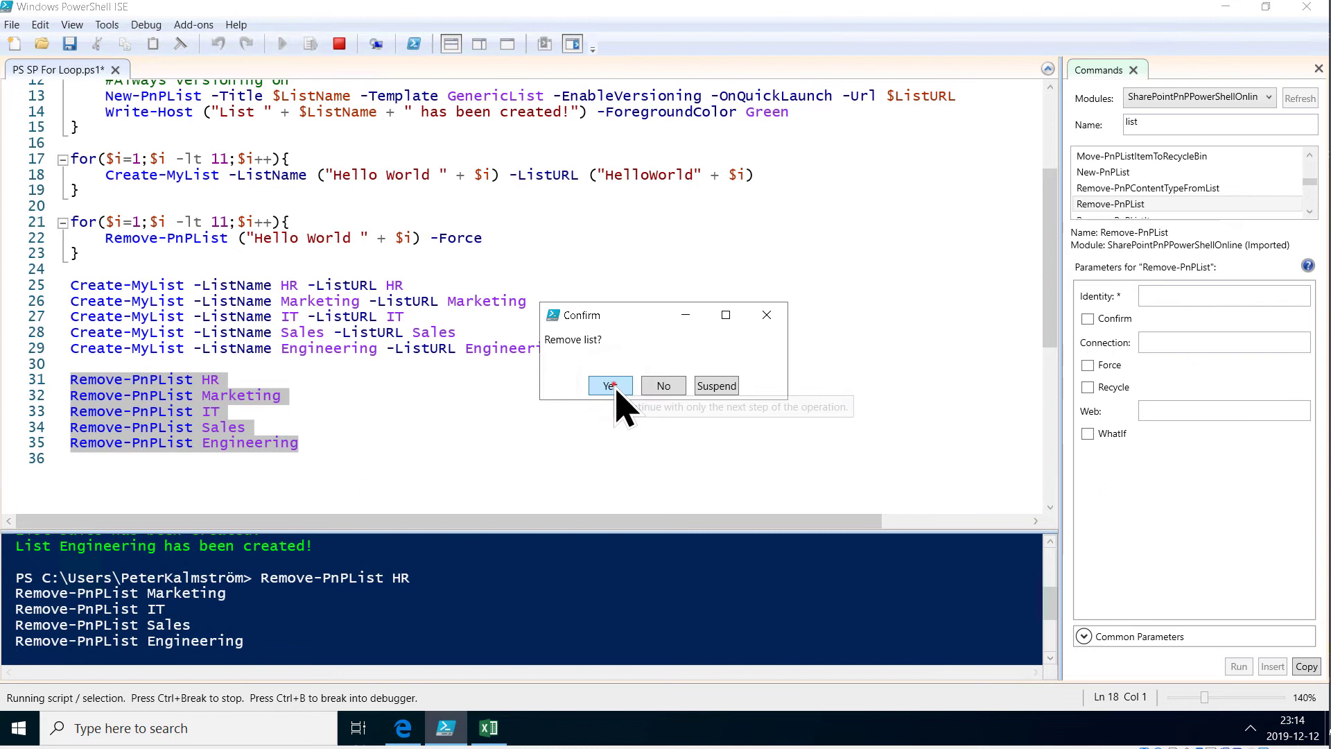
pyautogui.click(613, 385)
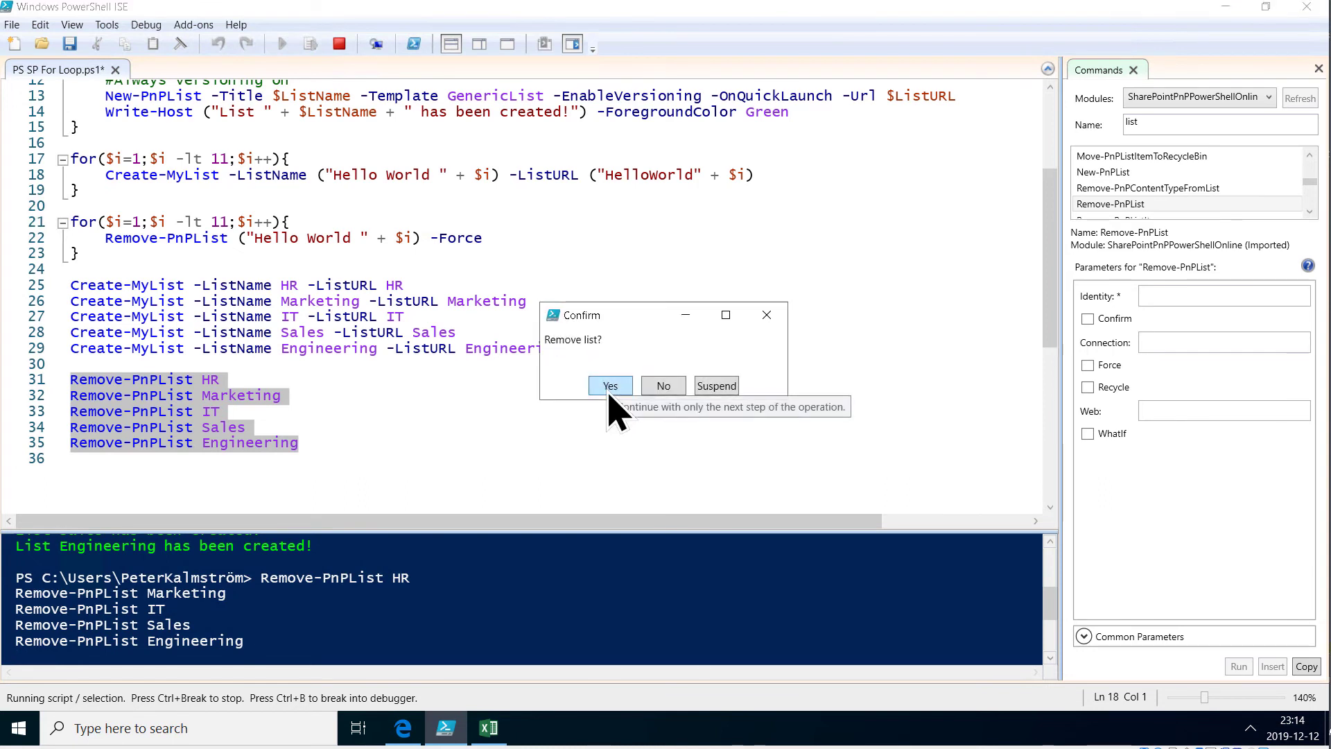
pyautogui.click(609, 385)
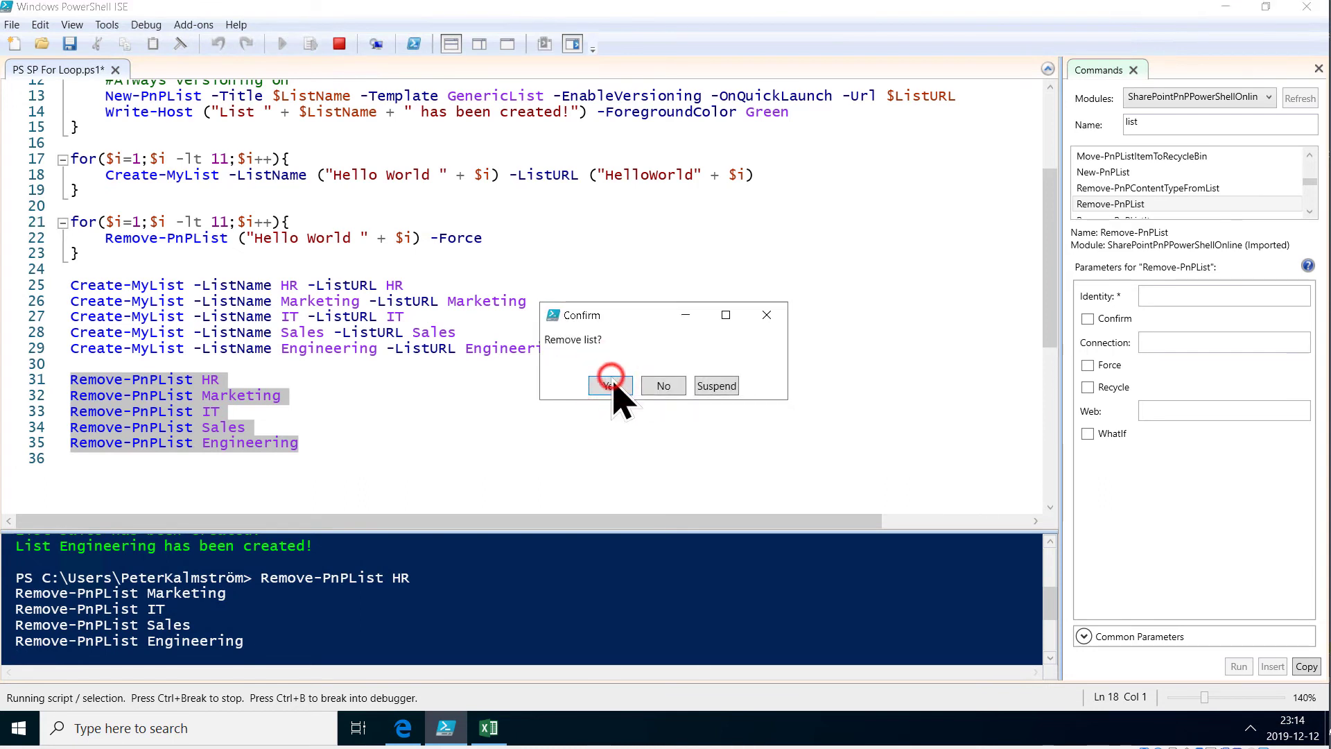
pyautogui.click(611, 386)
pyautogui.click(613, 386)
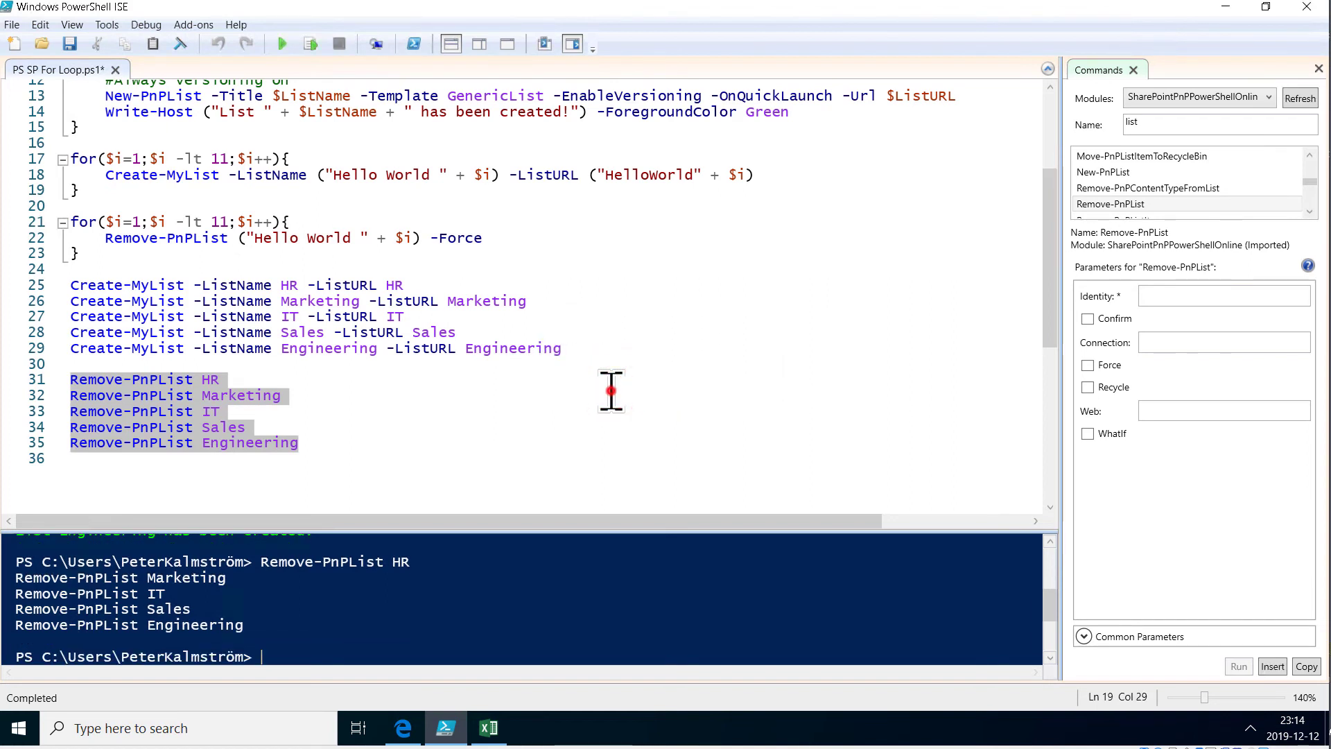
pyautogui.click(611, 391)
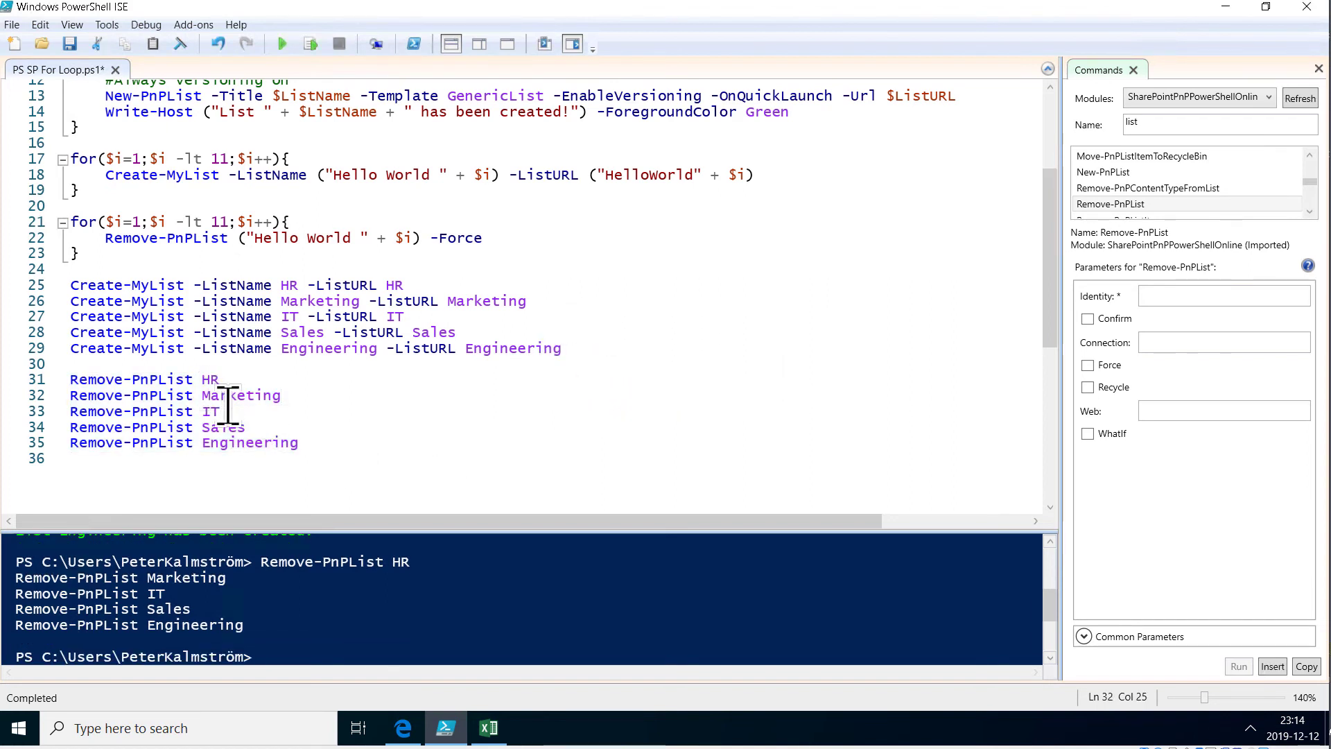
# Check that the SharePoint Site contents page lists no department lists, then return to Excel
pyautogui.click(403, 726)
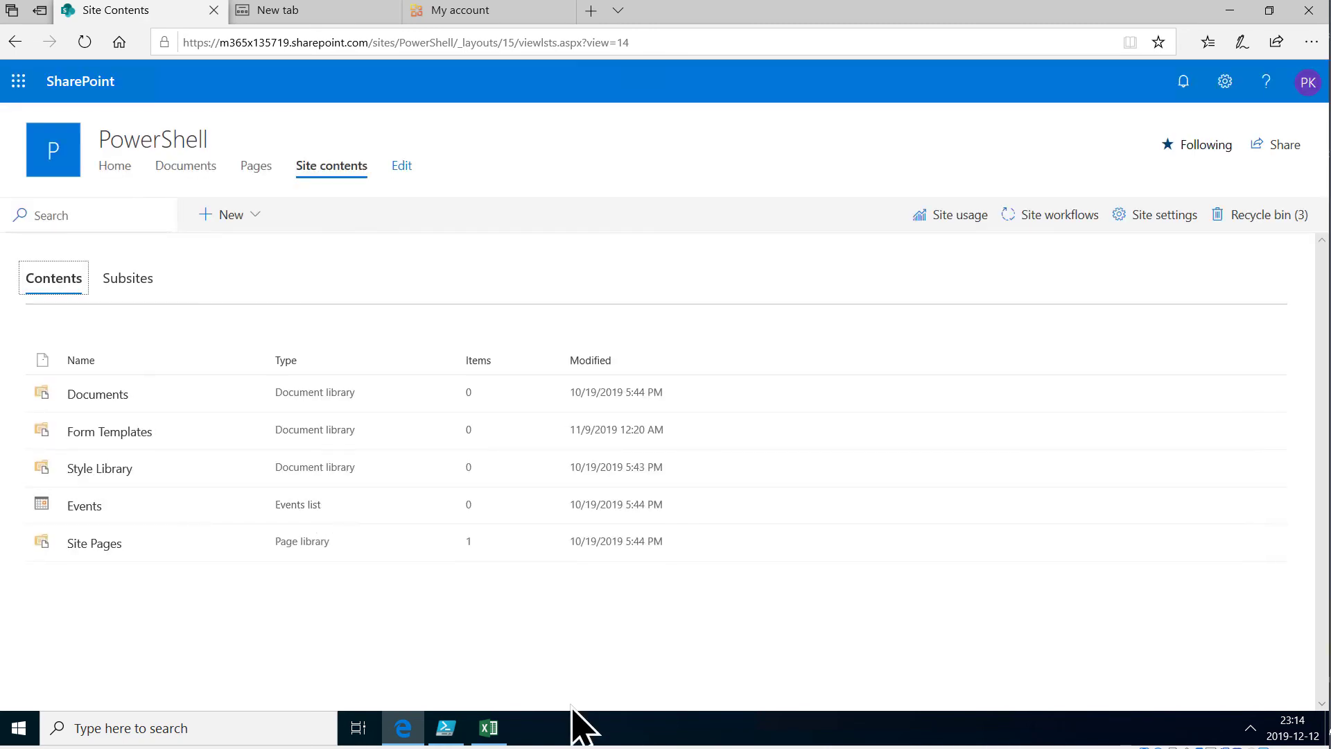
pyautogui.click(492, 726)
# Review department names HR through Engineering in A2:A6, then return to the Remove-PnPList script lines
pyautogui.click(181, 461)
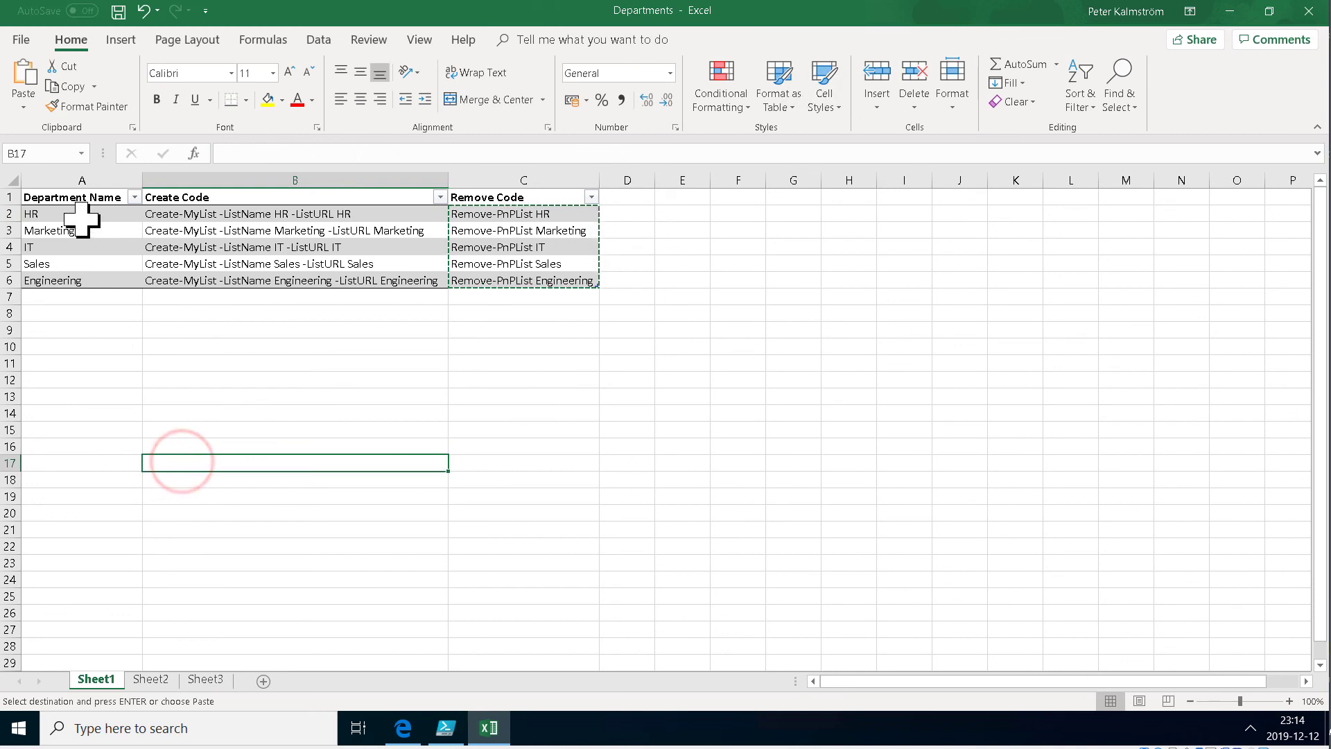
pyautogui.moveTo(80, 211); pyautogui.dragTo(82, 284)
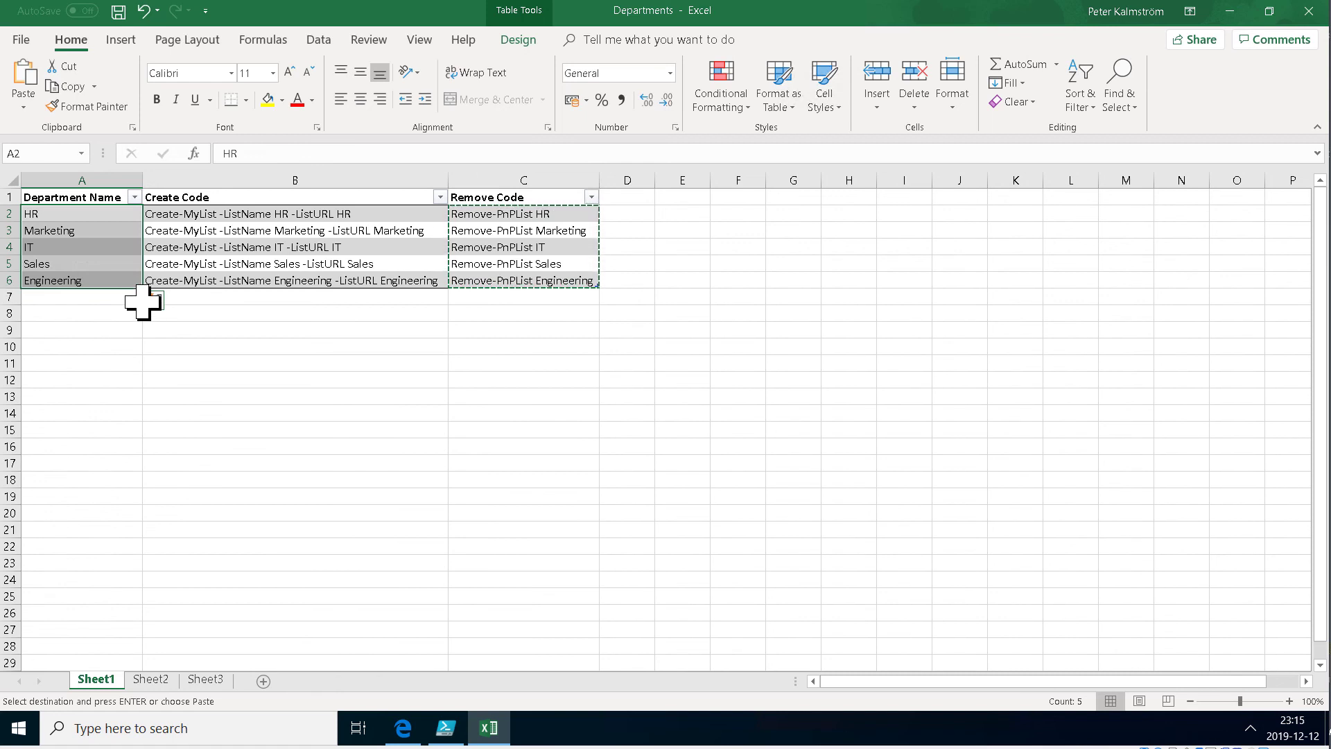
pyautogui.click(157, 378)
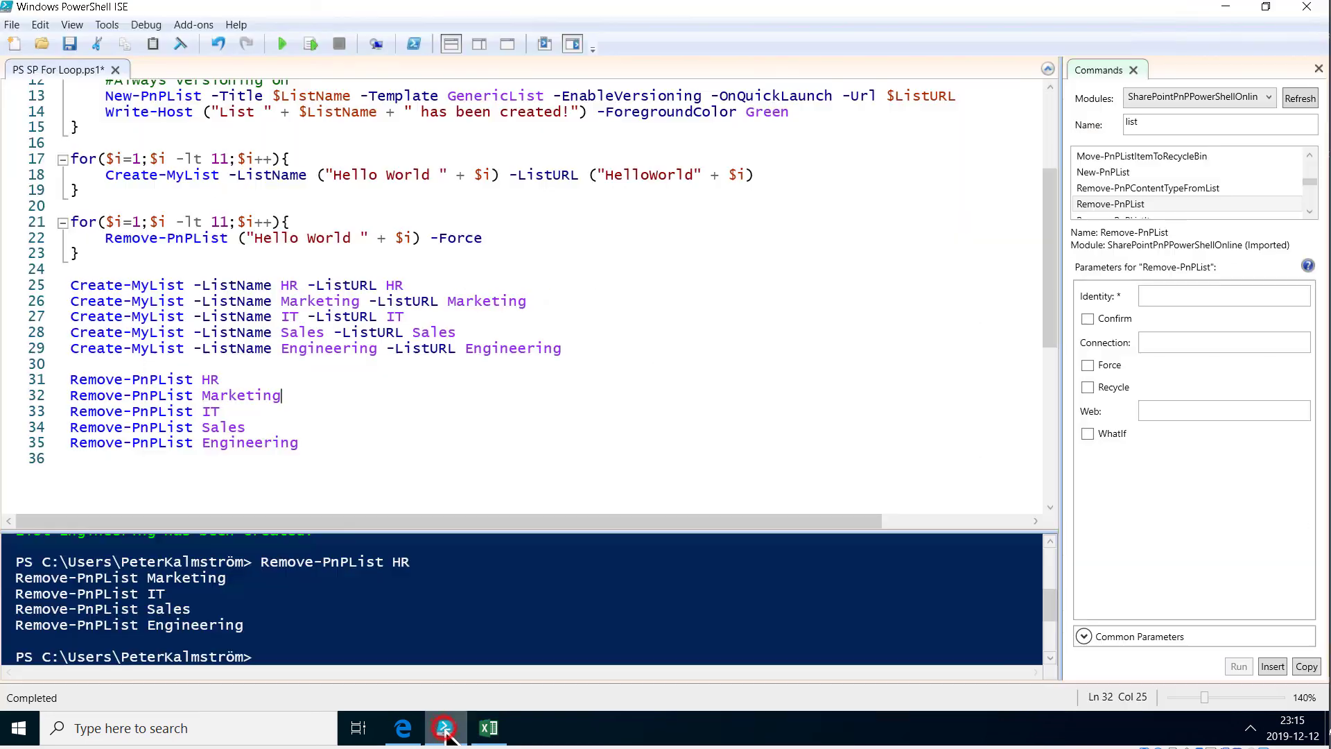
pyautogui.click(445, 725)
pyautogui.click(271, 401)
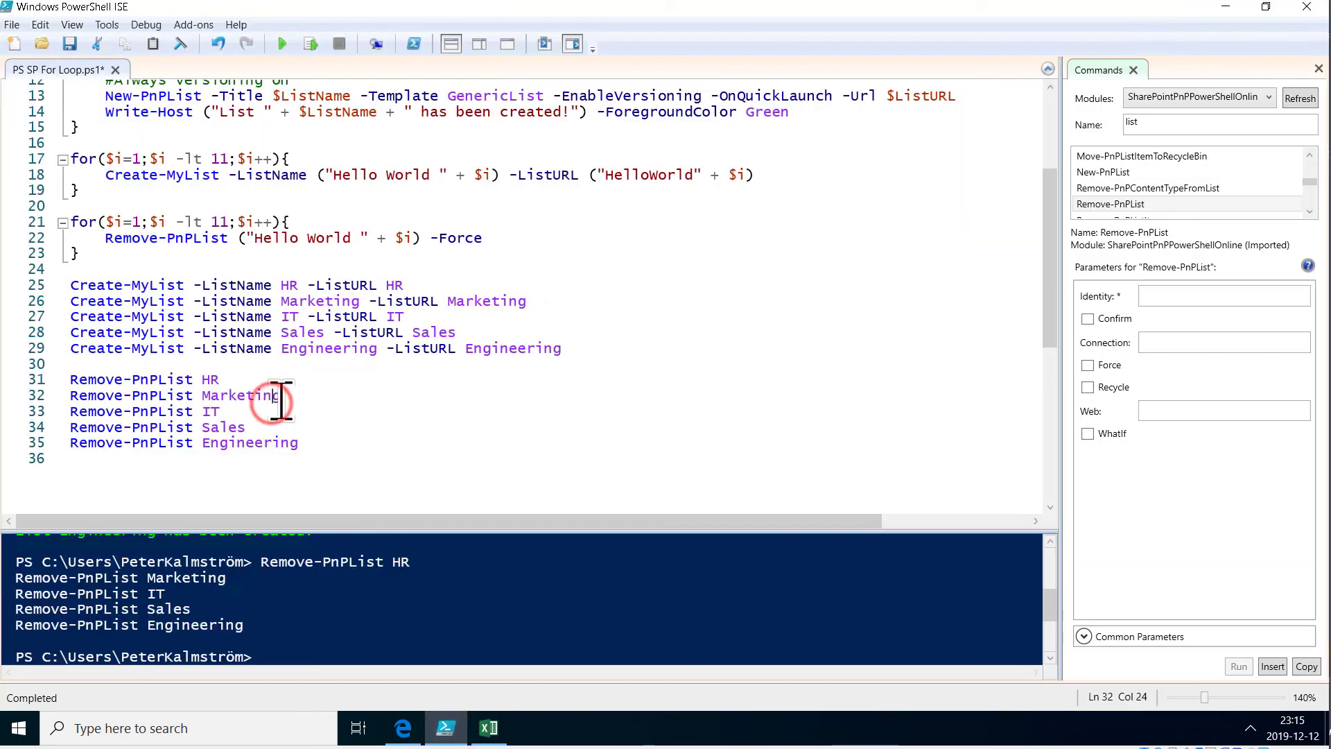